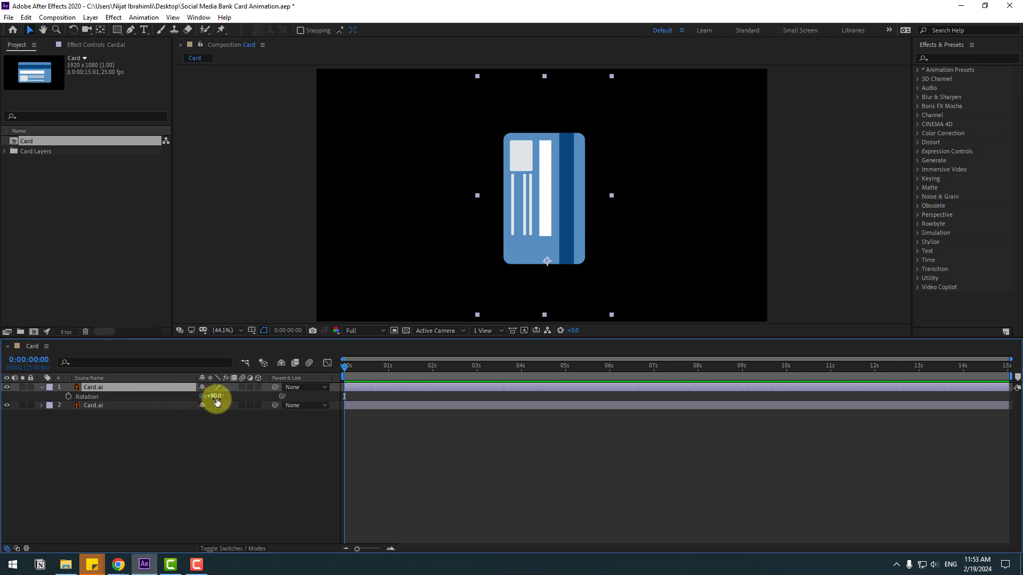
Rotate the top card layer to 70° and rename it Card-2.
left_click_drag(212, 397, 180, 405)
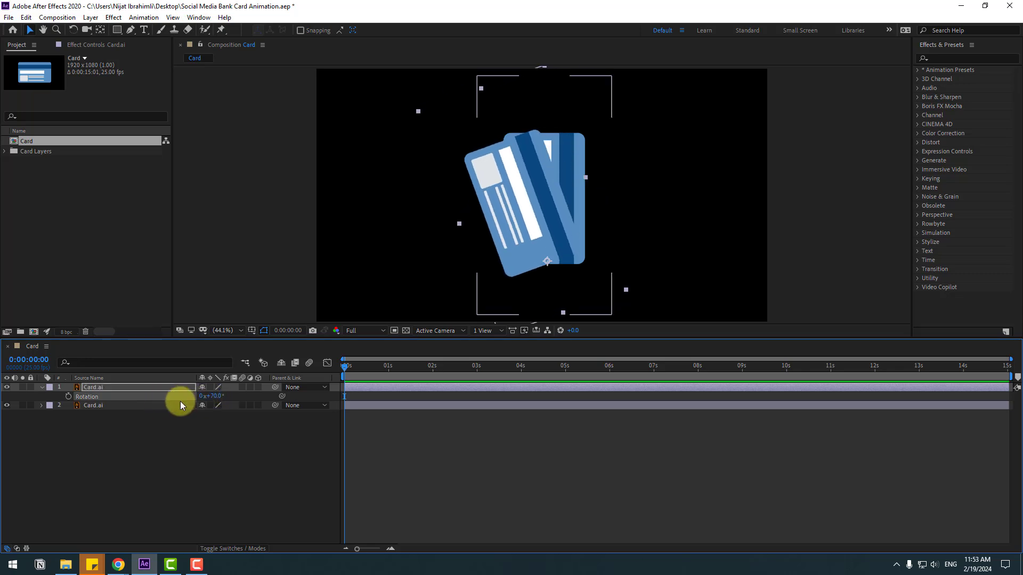
left_click(91, 388)
key("Return")
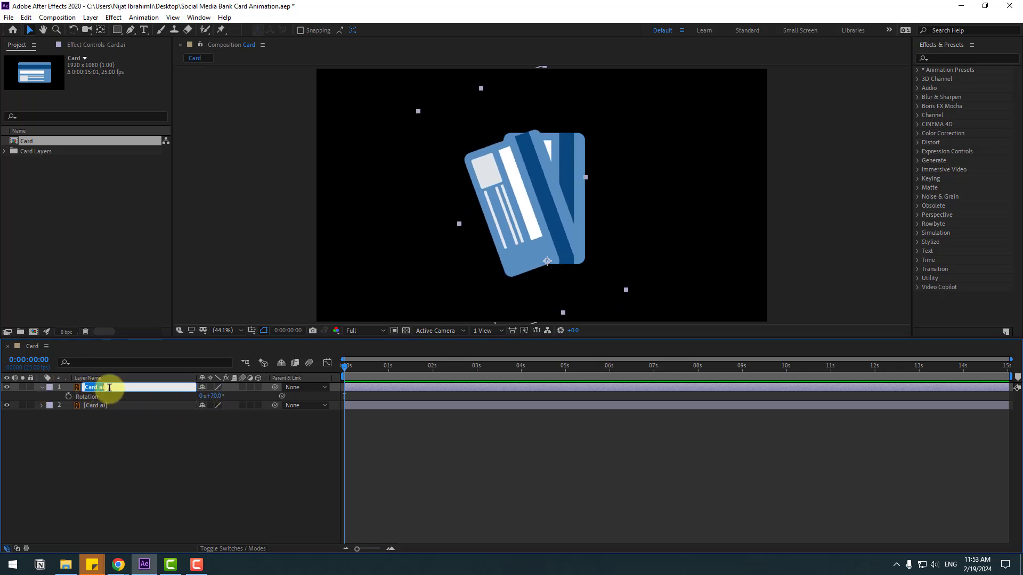
left_click(116, 388)
key("BackSpace")
type("-2")
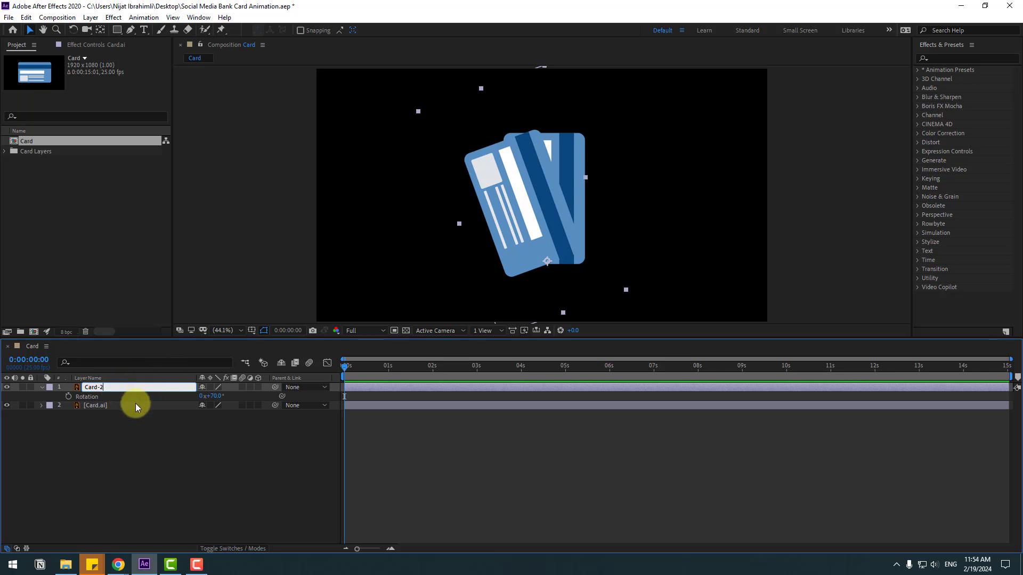
key("Return")
Rename the upright card layer beneath Card-2 as Card-1 and collapse its layer properties.
left_click(107, 402)
key("Return")
left_click(117, 405)
key("BackSpace")
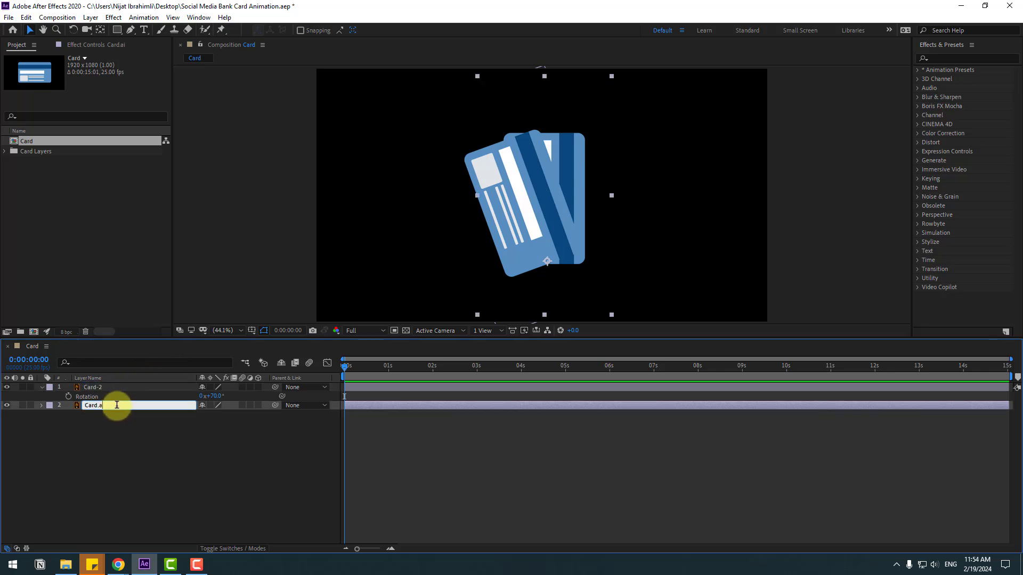
type("-1")
left_click(112, 419)
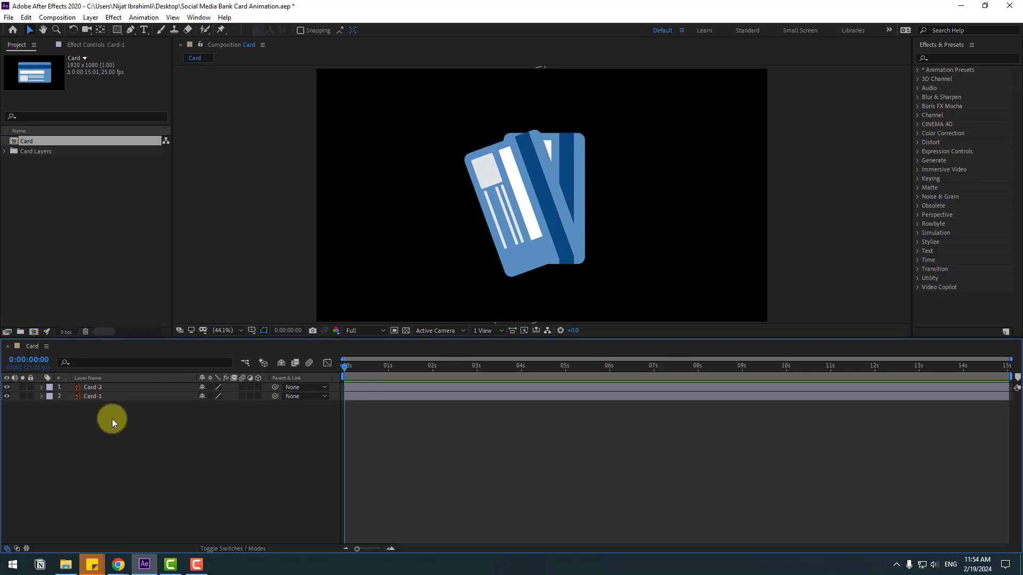
Duplicate the Card-1 layer and rotate the copy to 116° so it fans out on the other side.
left_click(97, 398)
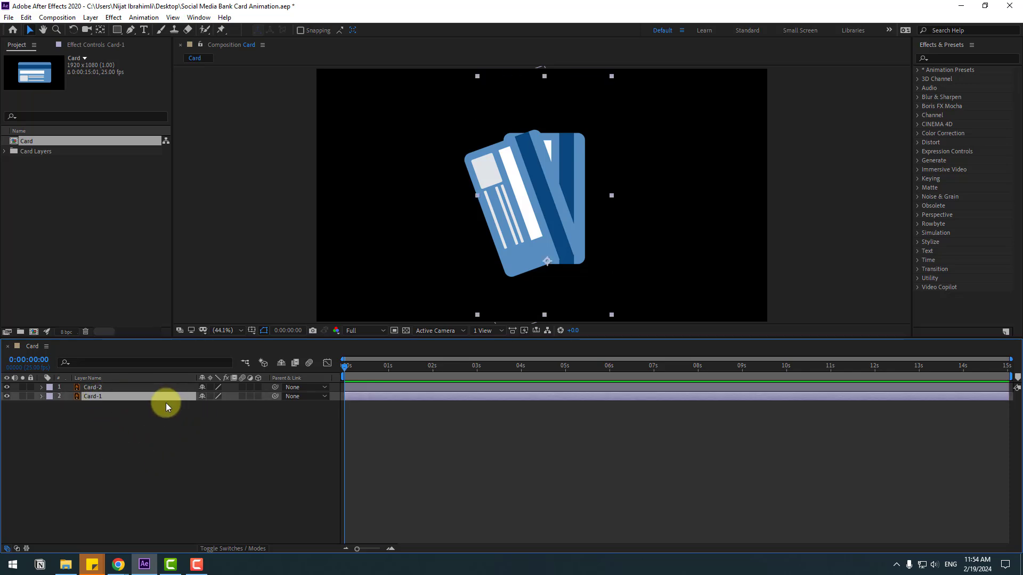
key("ctrl+d")
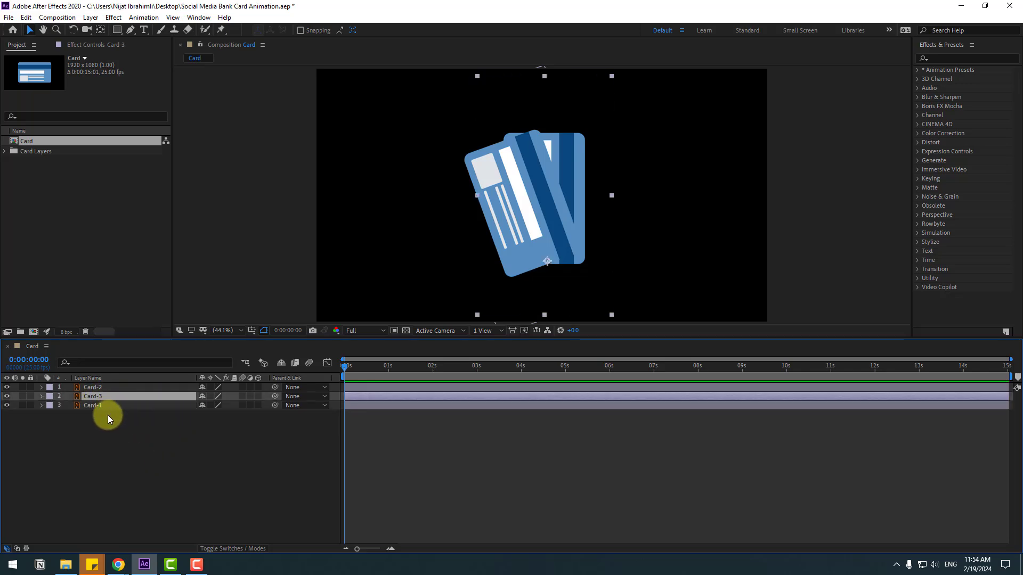
key("r")
left_click_drag(218, 406, 224, 405)
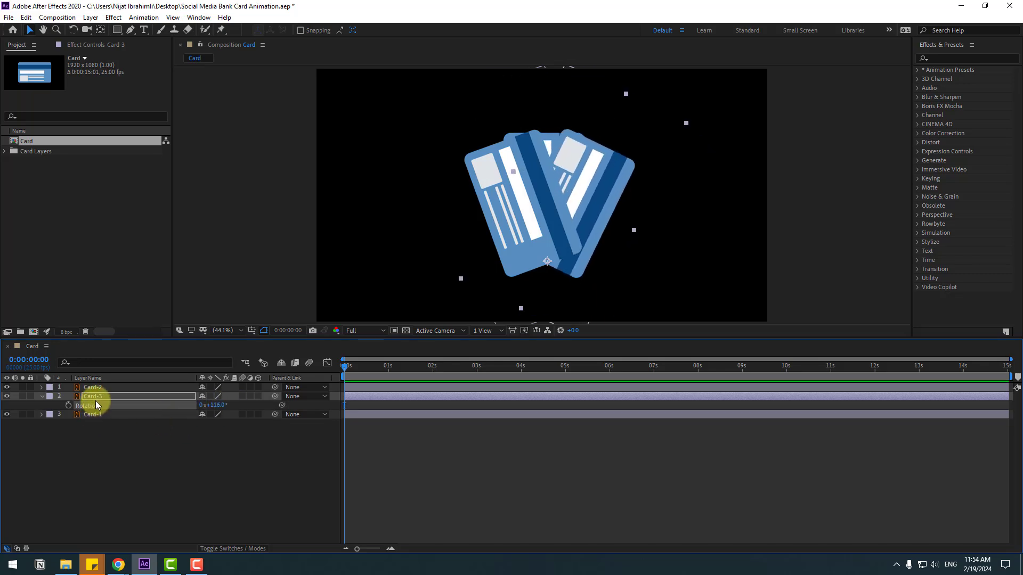
Place the Card-3 layer below Card-1 in the stack, and shift all three cards together slightly up and to the left.
left_click_drag(95, 400, 106, 428)
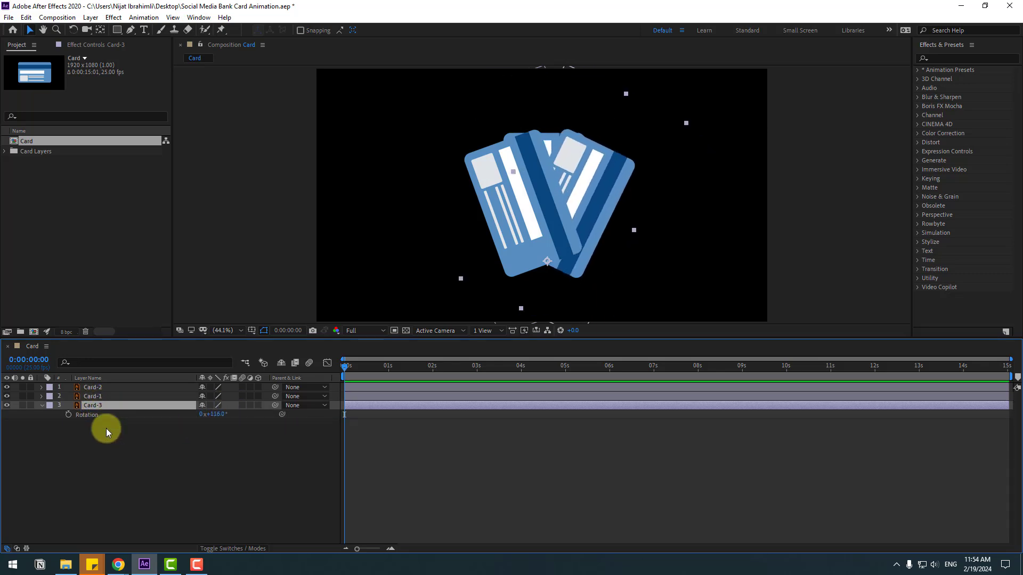
left_click(83, 454)
left_click(43, 406)
left_click_drag(76, 464, 109, 383)
mouse_move(548, 237)
left_mouse_down()
mouse_move(550, 224)
mouse_move(540, 233)
left_mouse_up()
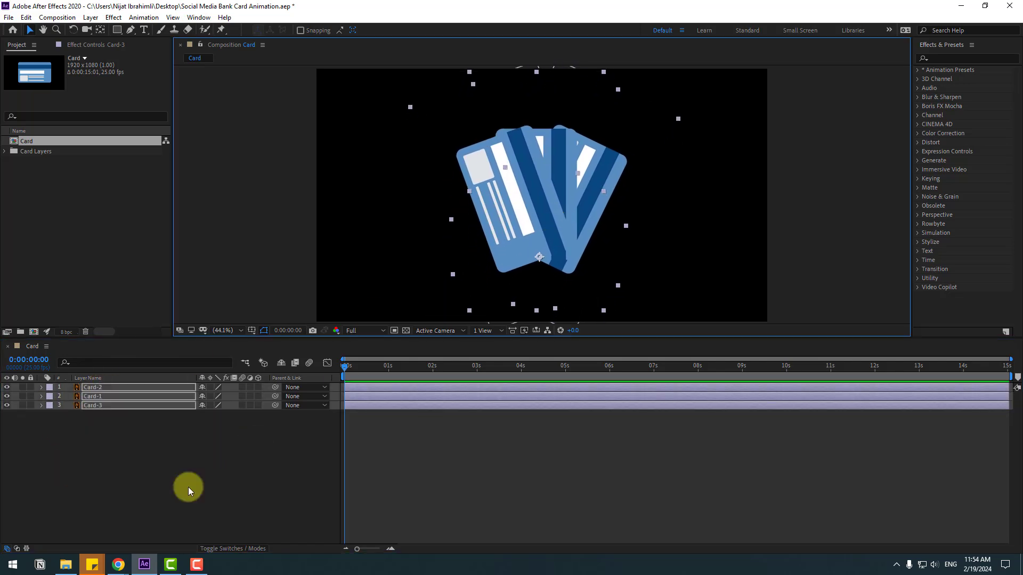
Add a new solid layer named BG and place it beneath all the card layers.
left_click(187, 487)
right_click(197, 472)
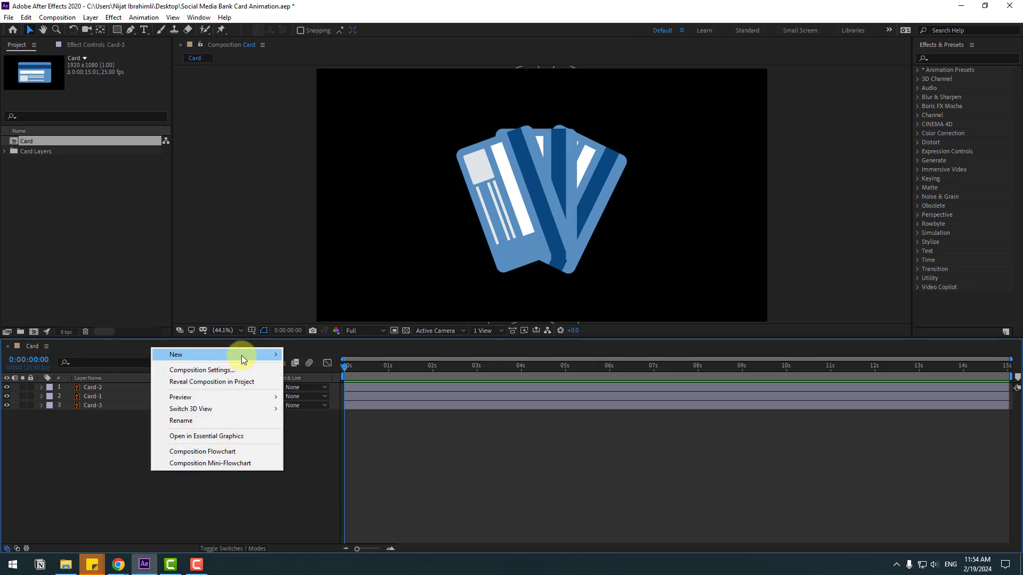
mouse_move(241, 356)
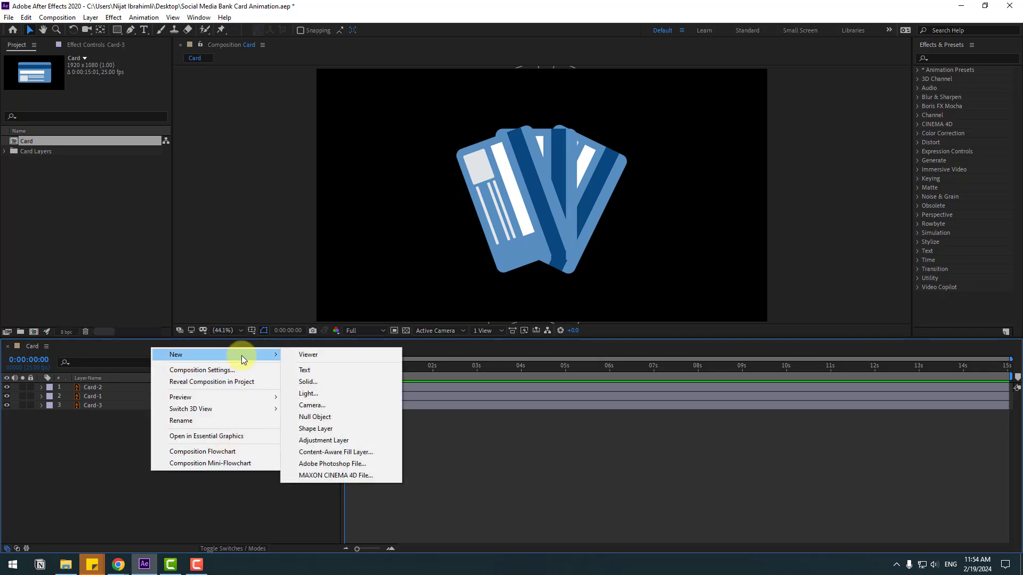
left_click(316, 380)
type("BG")
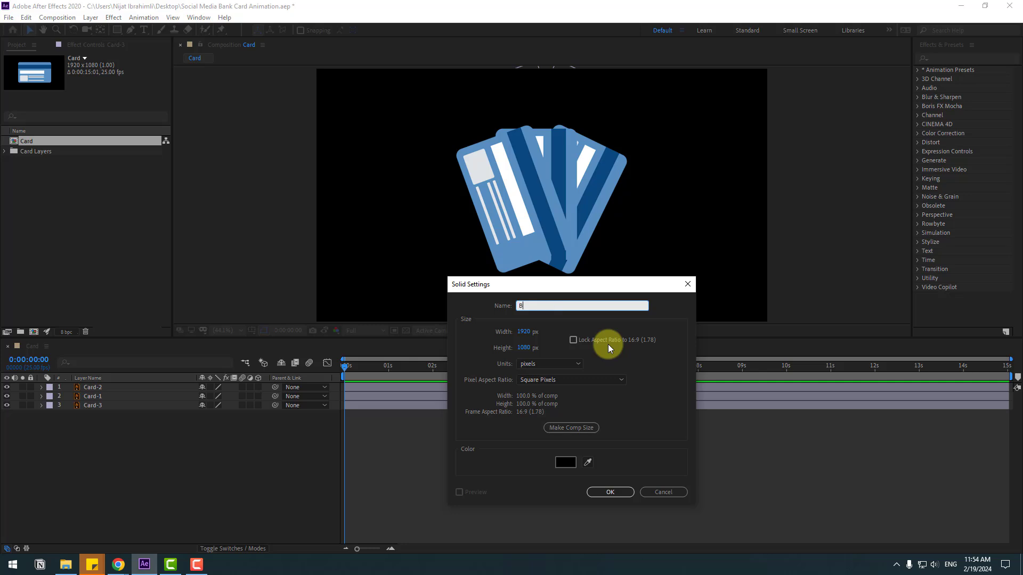
left_click(612, 491)
left_click_drag(94, 387, 126, 453)
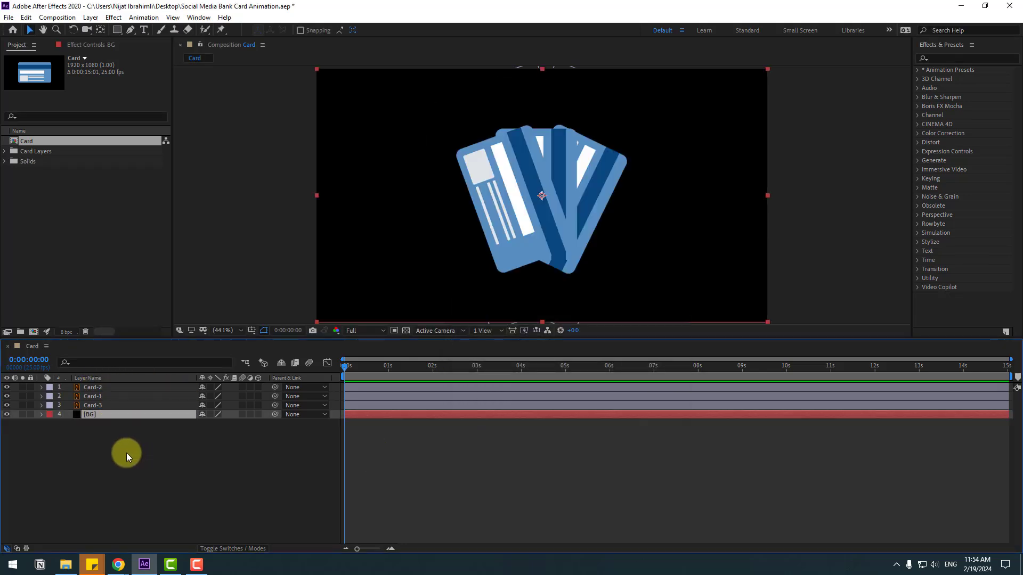
Search the effects for "fill".
left_click(953, 59)
type("fill")
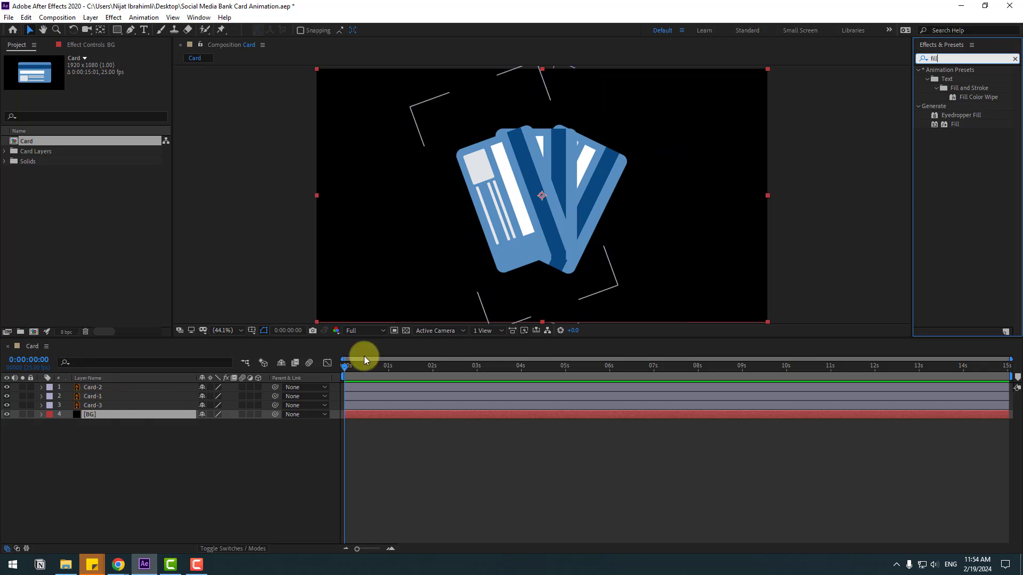
left_click(89, 422)
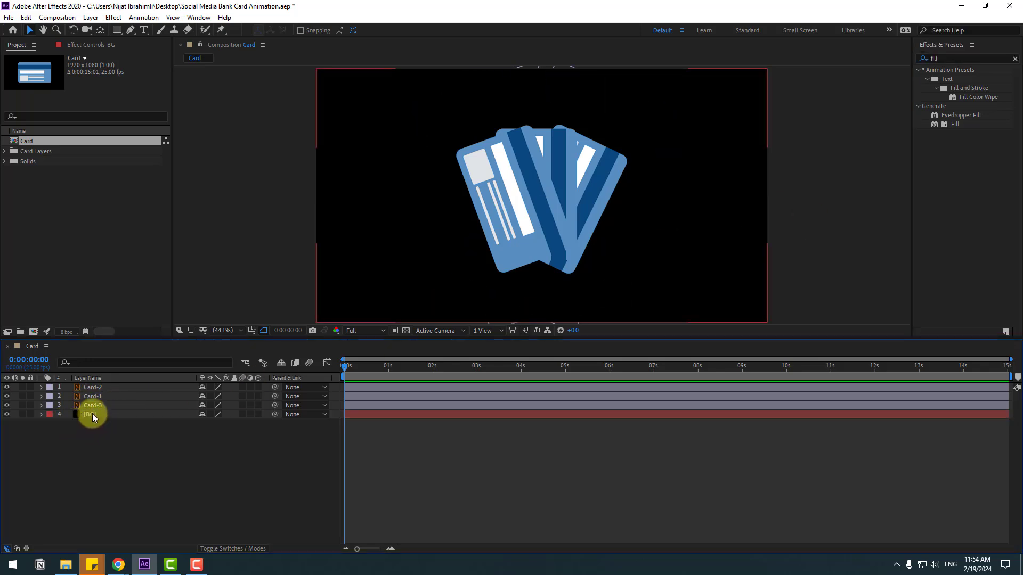
left_click(91, 414)
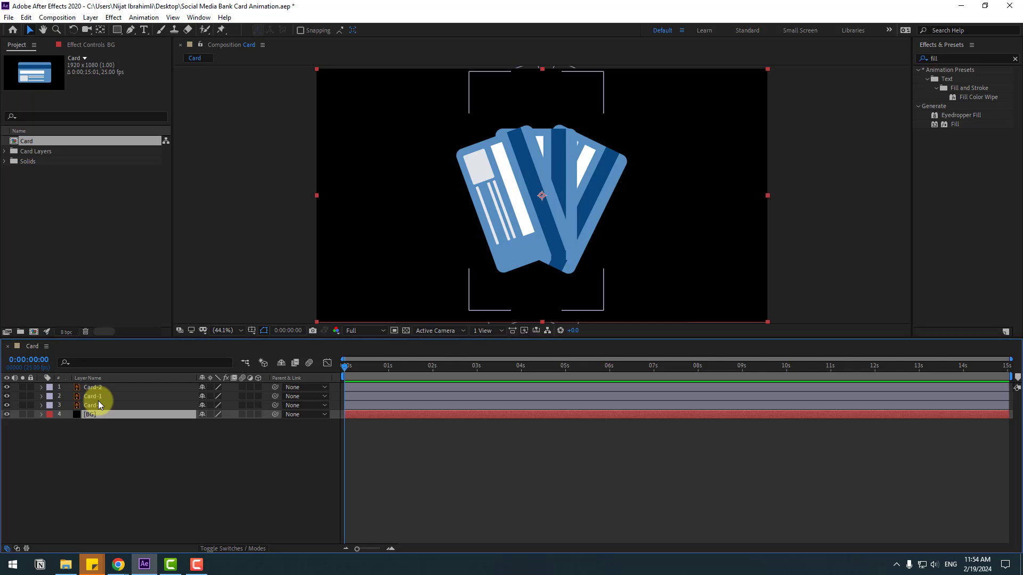
key("ctrl+shift+y")
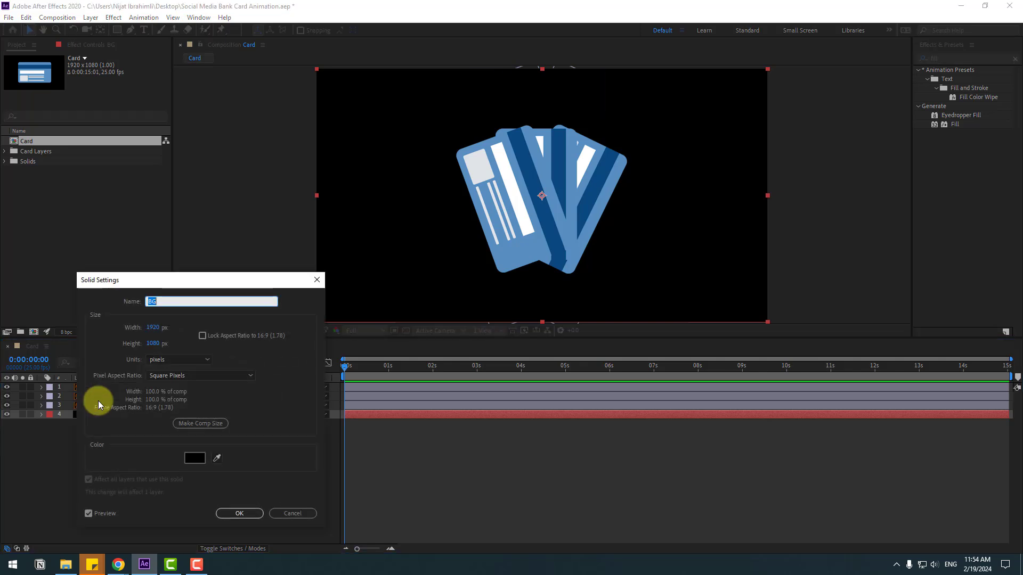
left_click(193, 458)
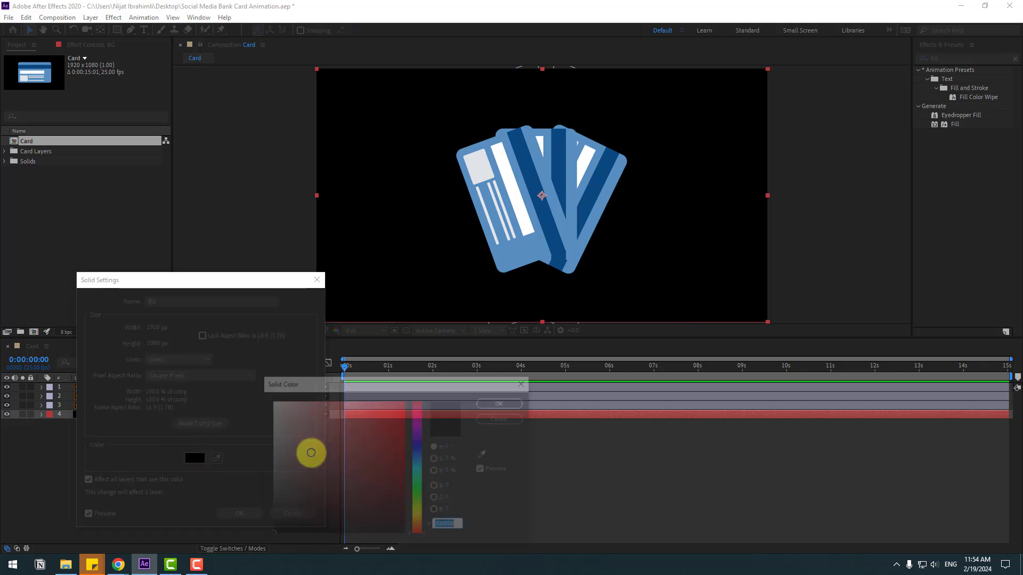
left_click(486, 421)
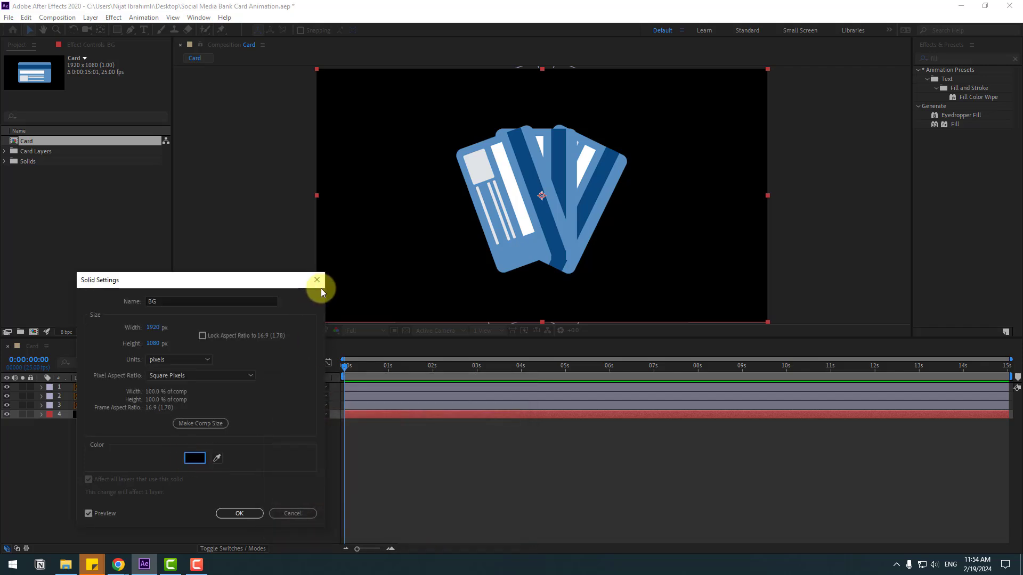
left_click(293, 514)
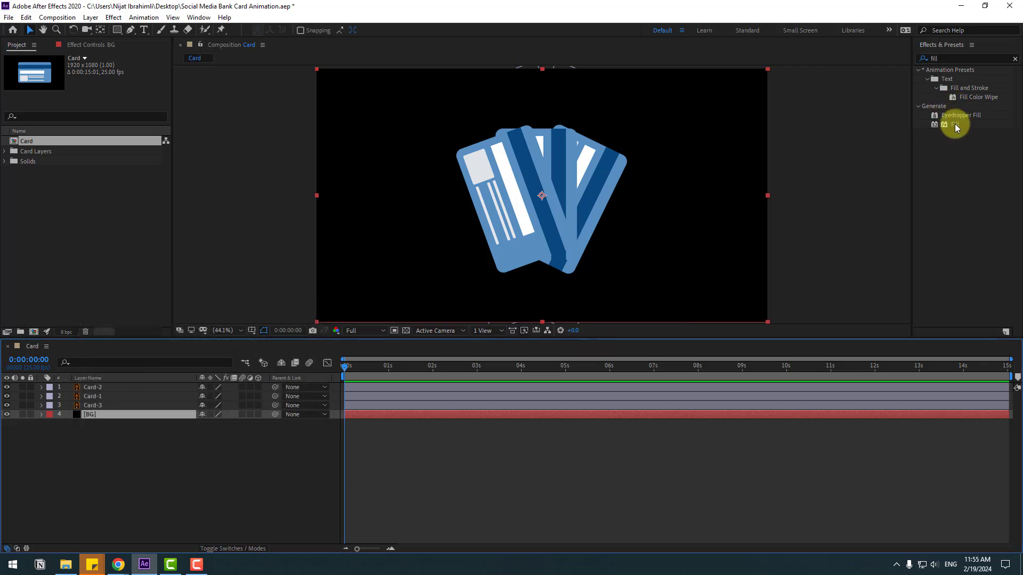
Apply the Fill effect to the BG layer and set its color to a light sky blue.
left_click_drag(955, 123, 92, 414)
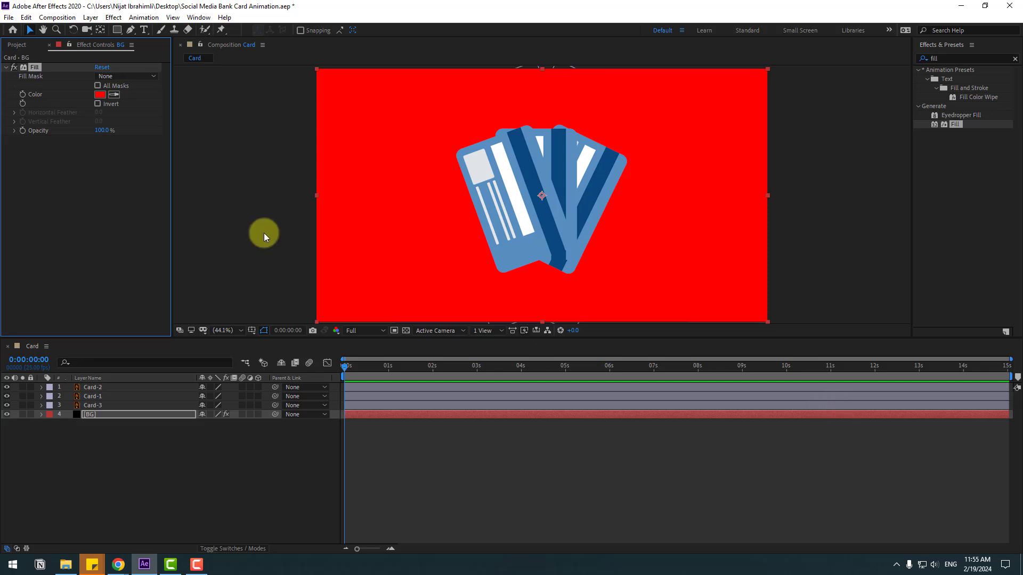
left_click(100, 95)
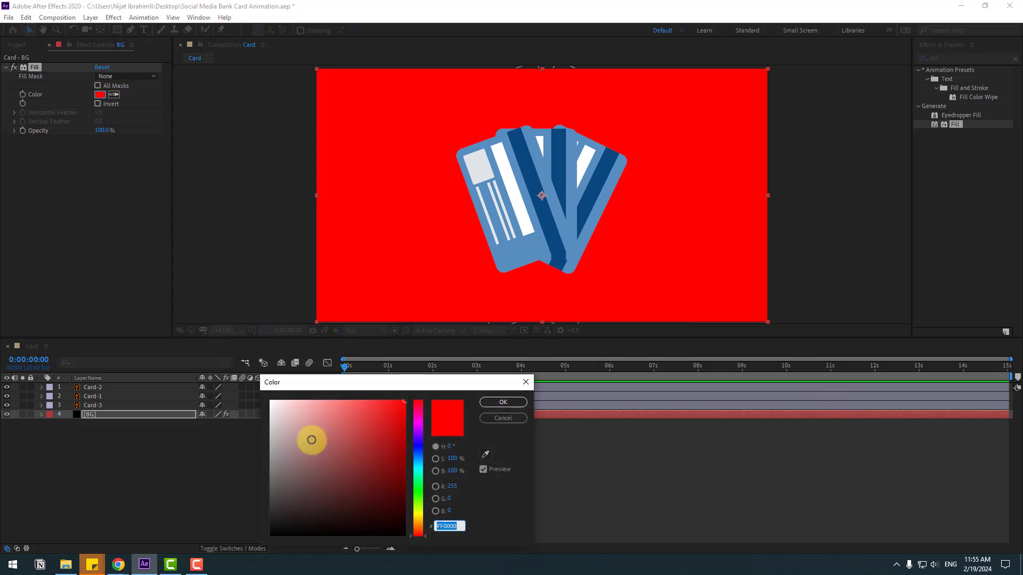
left_click_drag(418, 457, 417, 462)
left_click_drag(342, 422, 320, 398)
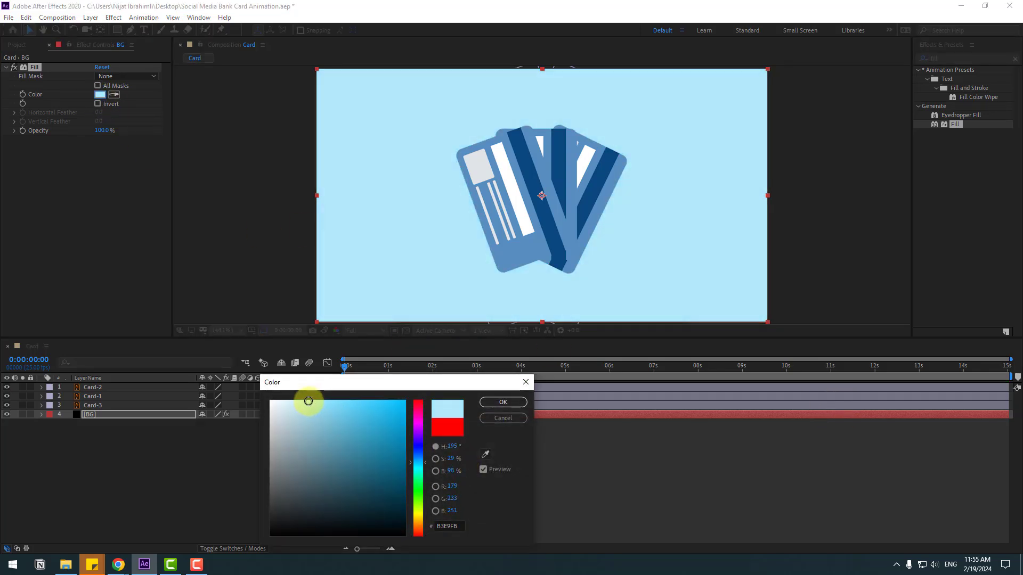
left_click(503, 402)
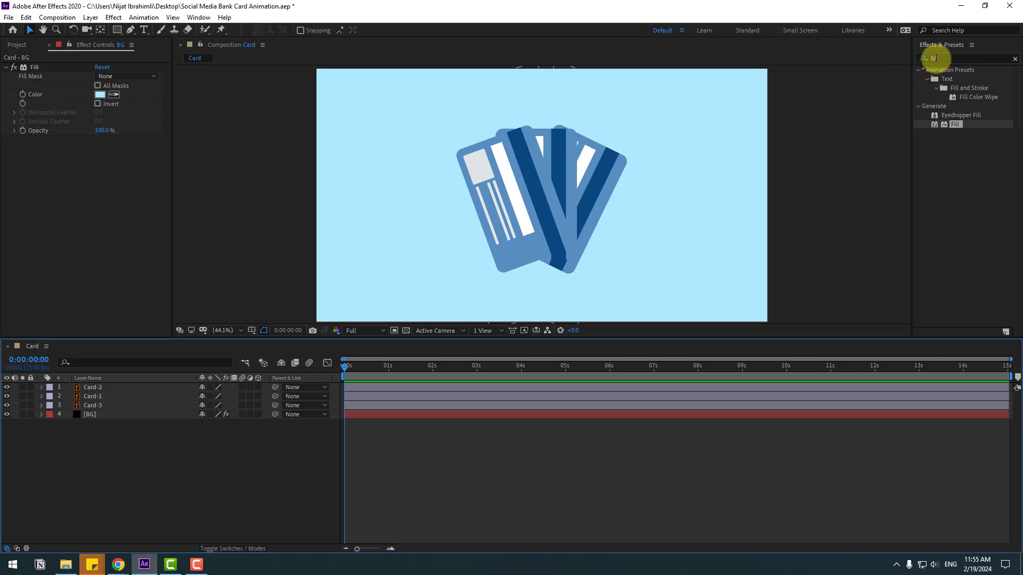
Apply Hue/Saturation to Card-3 and colorize it green with hue 139° and saturation 56.
left_click_drag(949, 59, 897, 61)
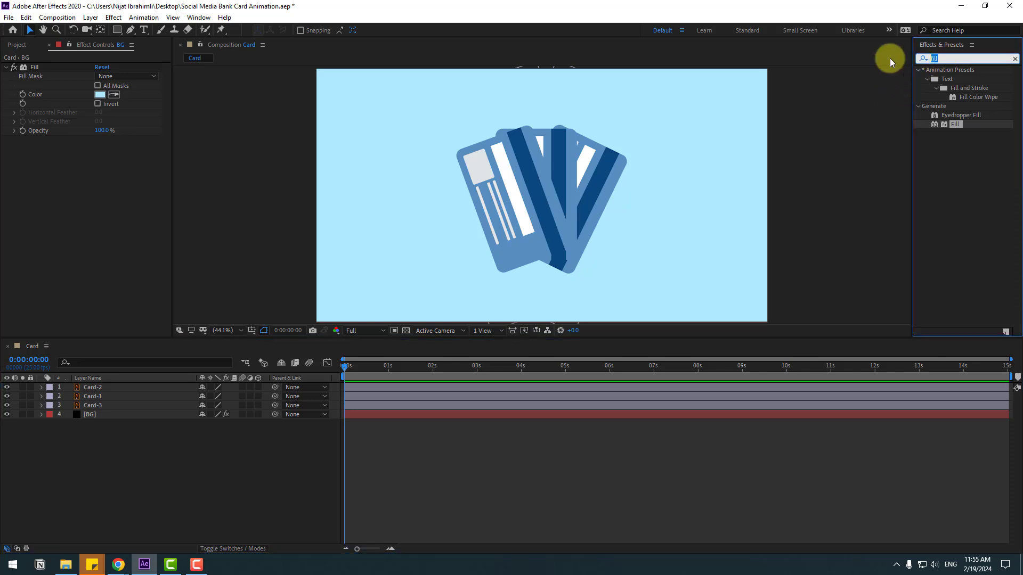
type("hue")
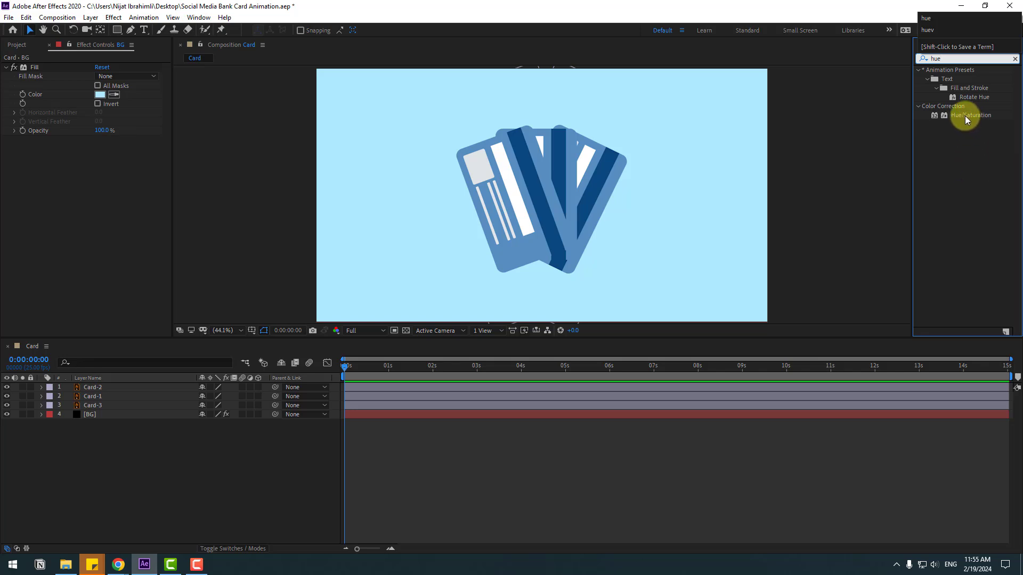
left_click_drag(964, 116, 92, 405)
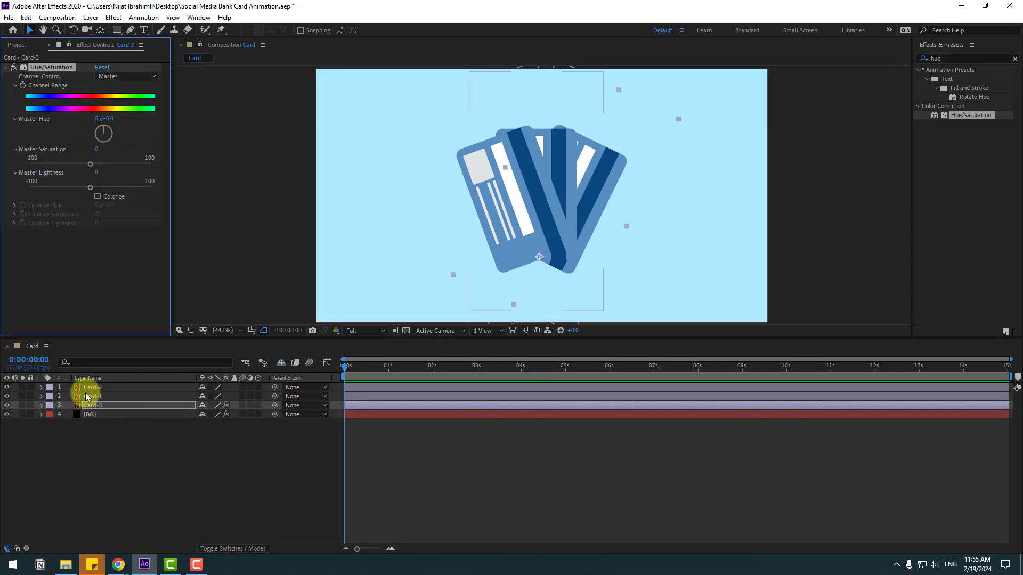
left_click(98, 197)
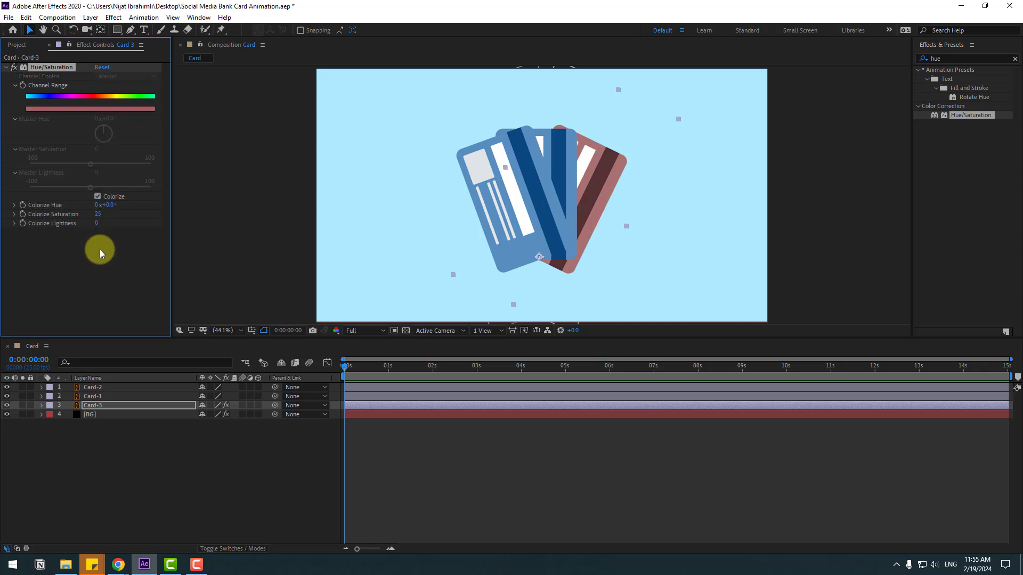
left_click_drag(98, 219, 175, 197)
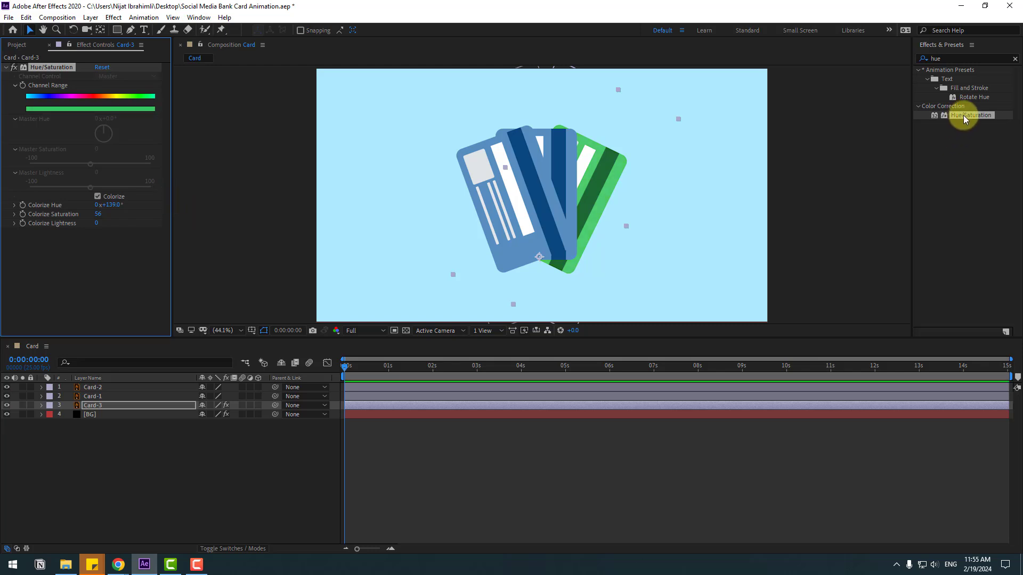
Apply Hue/Saturation to Card-2 and colorize it red with hue 7° and saturation 67.
left_click_drag(966, 116, 105, 391)
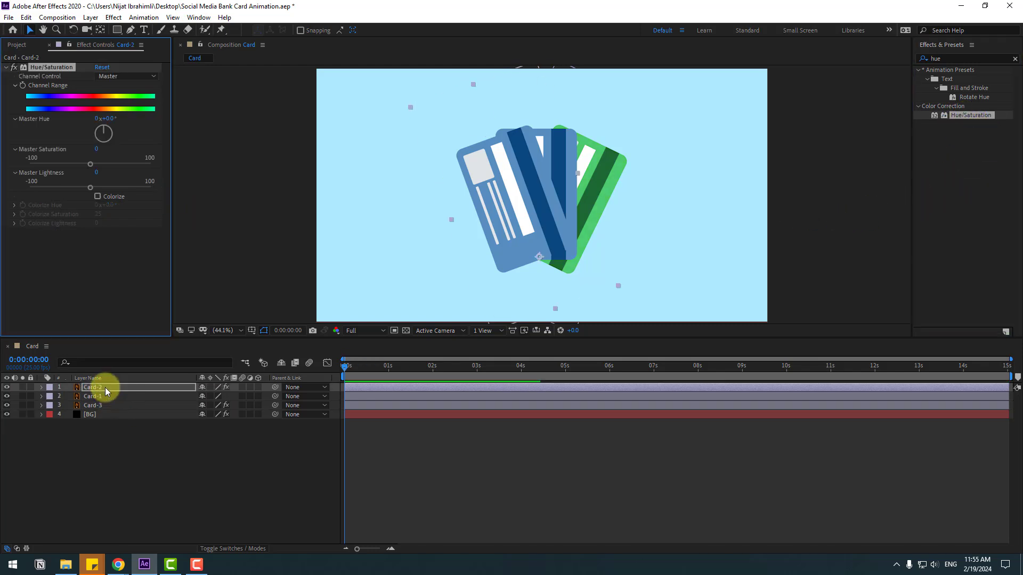
left_click(97, 196)
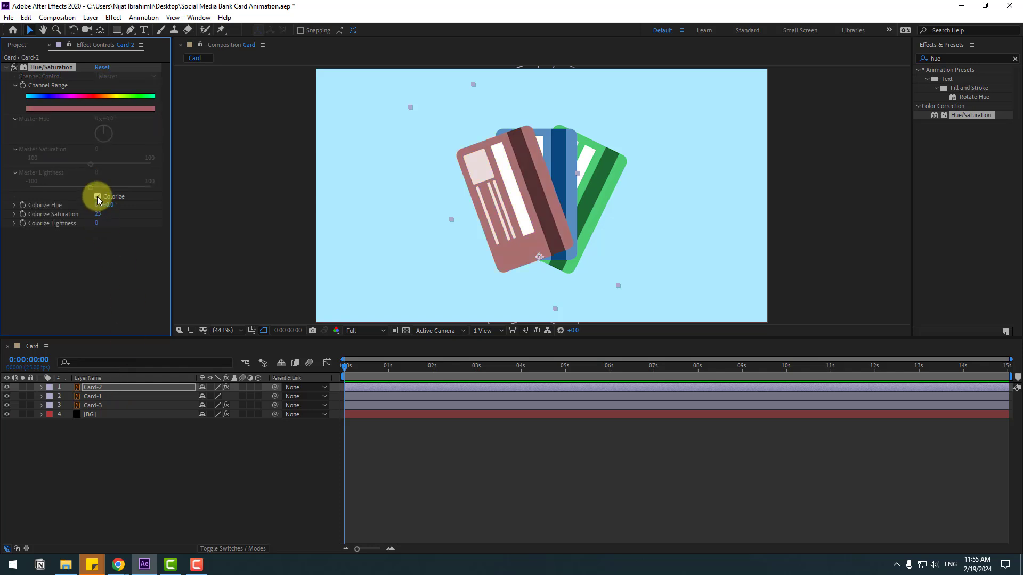
left_click_drag(97, 217, 120, 205)
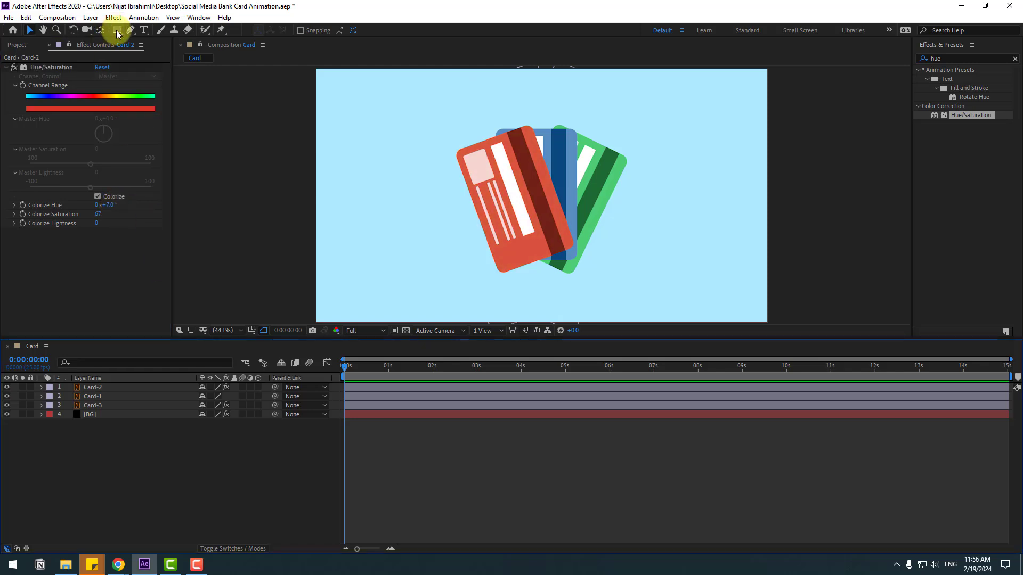
Draw a wide, flat yellow ellipse with the Ellipse tool, centered just below the fanned cards.
left_click_drag(118, 34, 134, 54)
left_click_drag(450, 221, 422, 175)
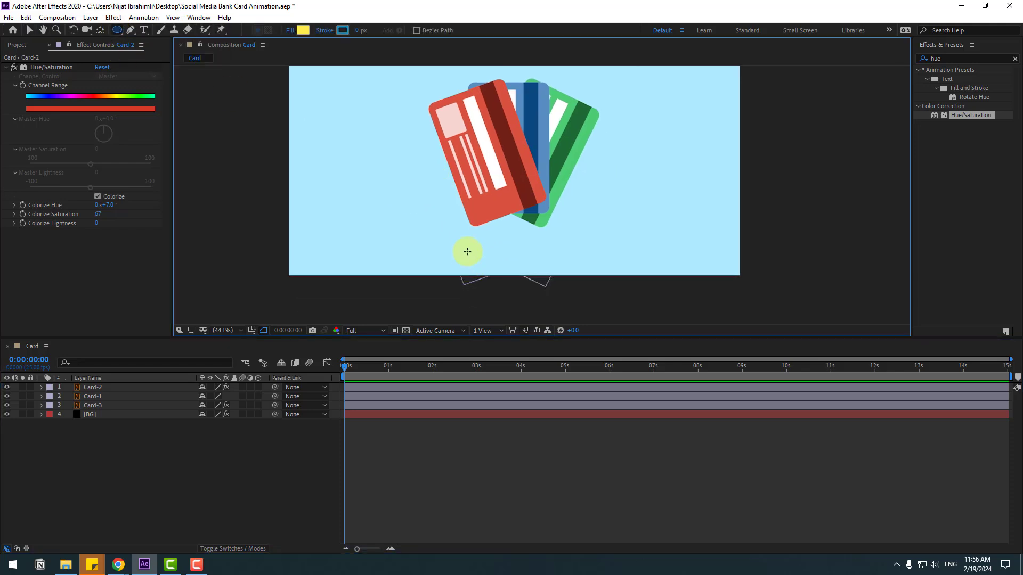
left_click_drag(467, 244, 559, 252)
left_click(29, 30)
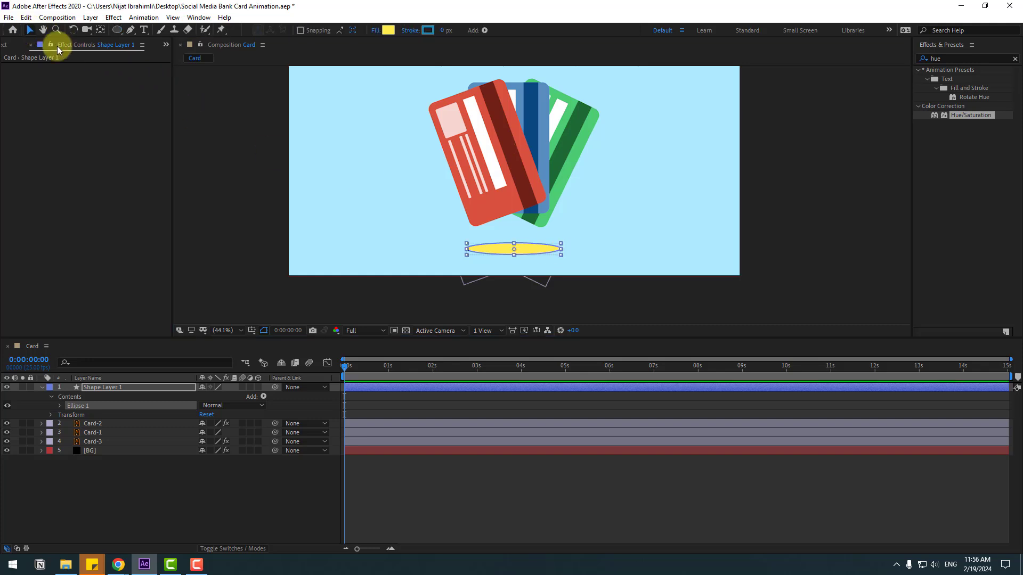
Set the ellipse's fill to a darker shade of the sampled background blue, hex 82CCE5.
left_click(388, 30)
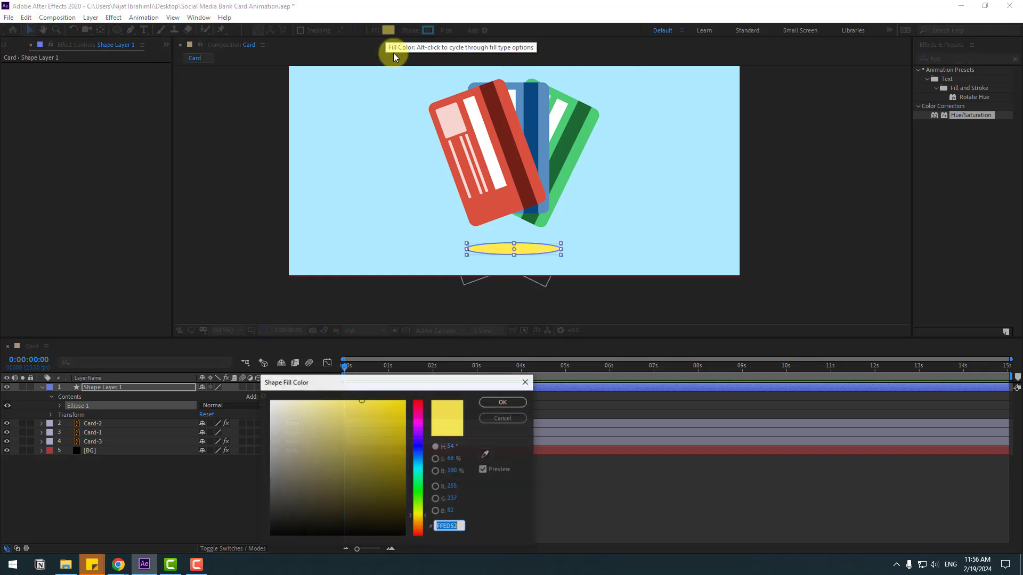
left_click(486, 454)
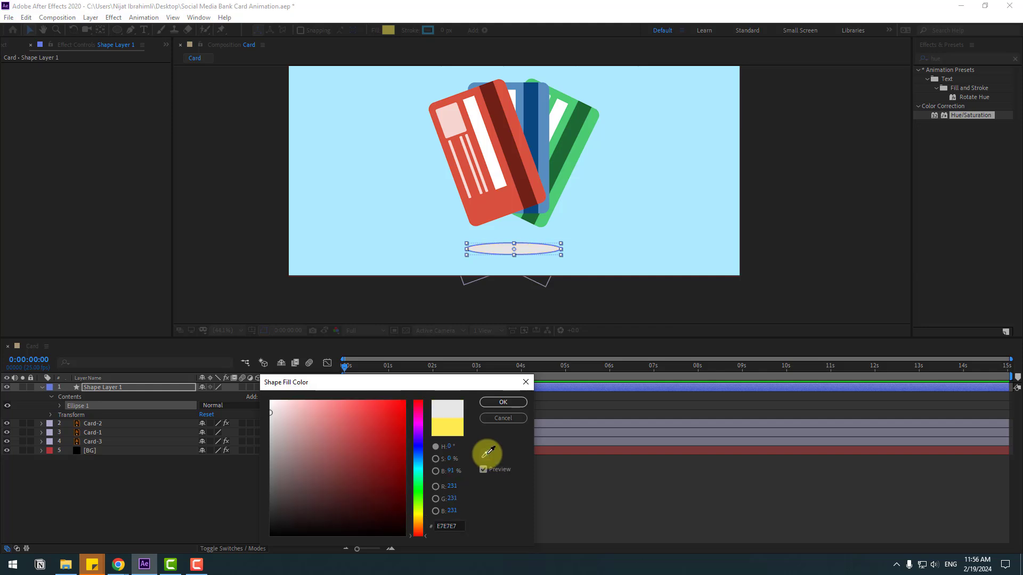
left_click(420, 244)
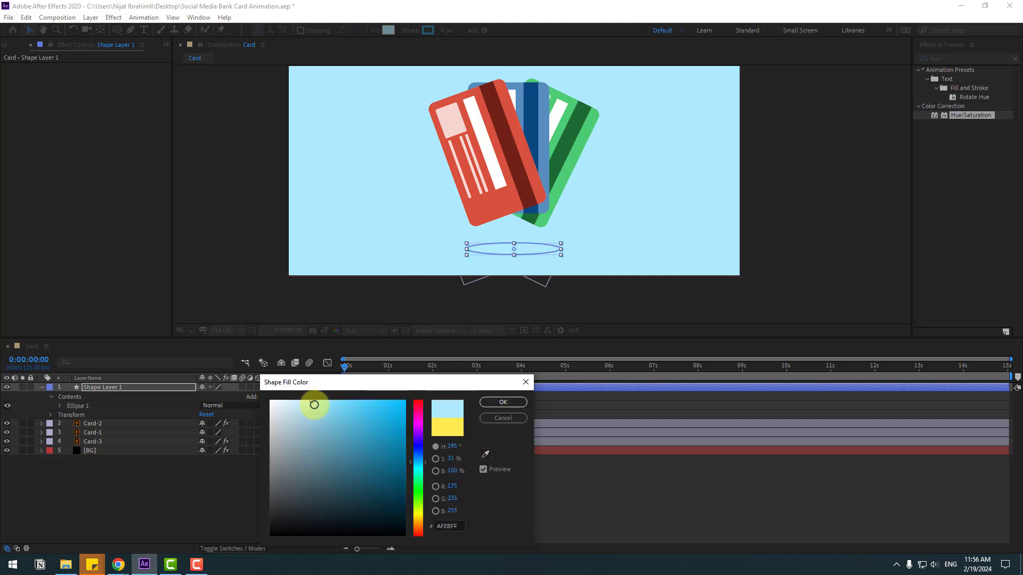
left_click_drag(314, 405, 326, 413)
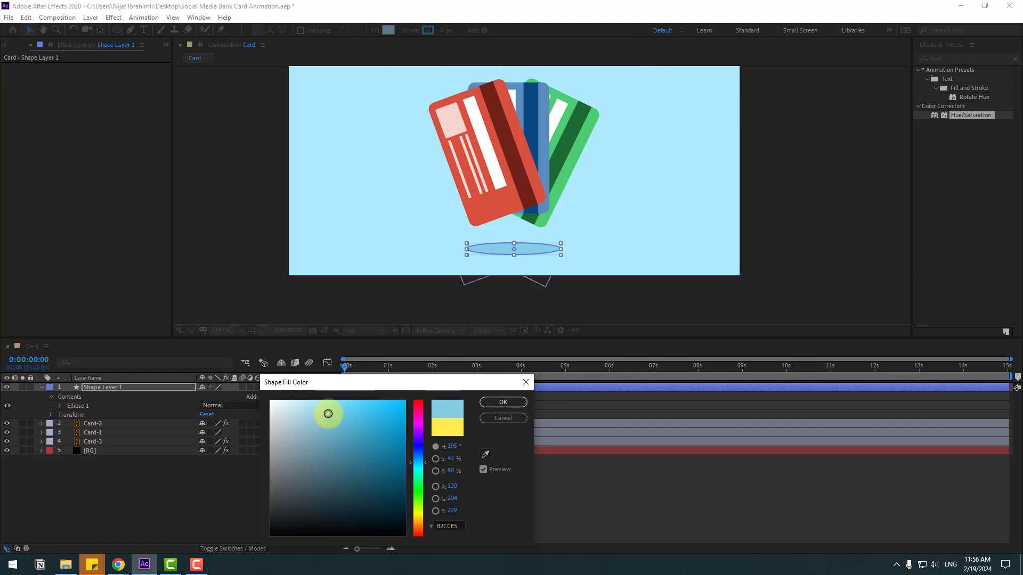
left_click(501, 403)
left_click(90, 506)
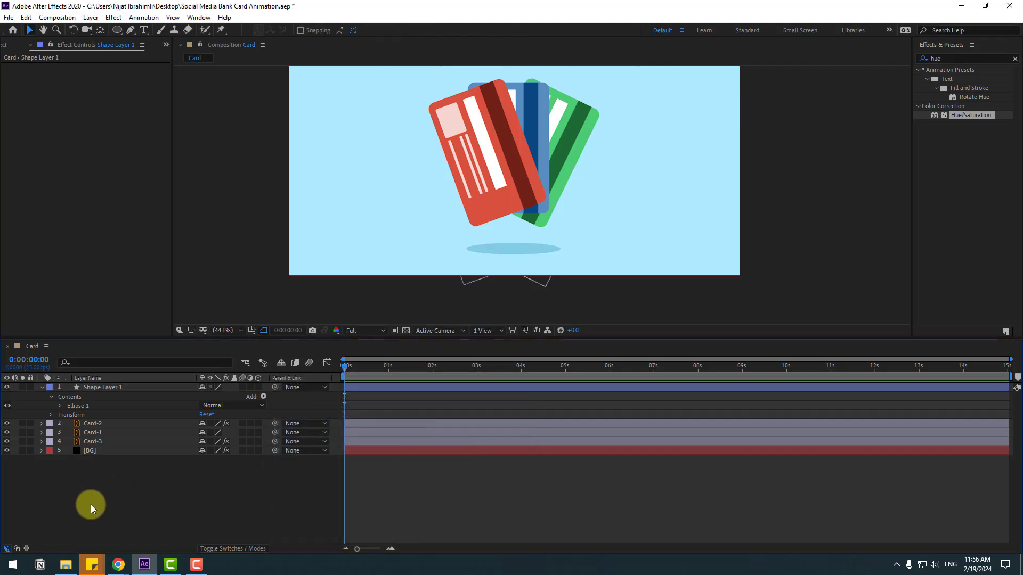
Rename the ellipse's layer as shadow and place it directly below Card-3 in the layer stack.
left_click(87, 386)
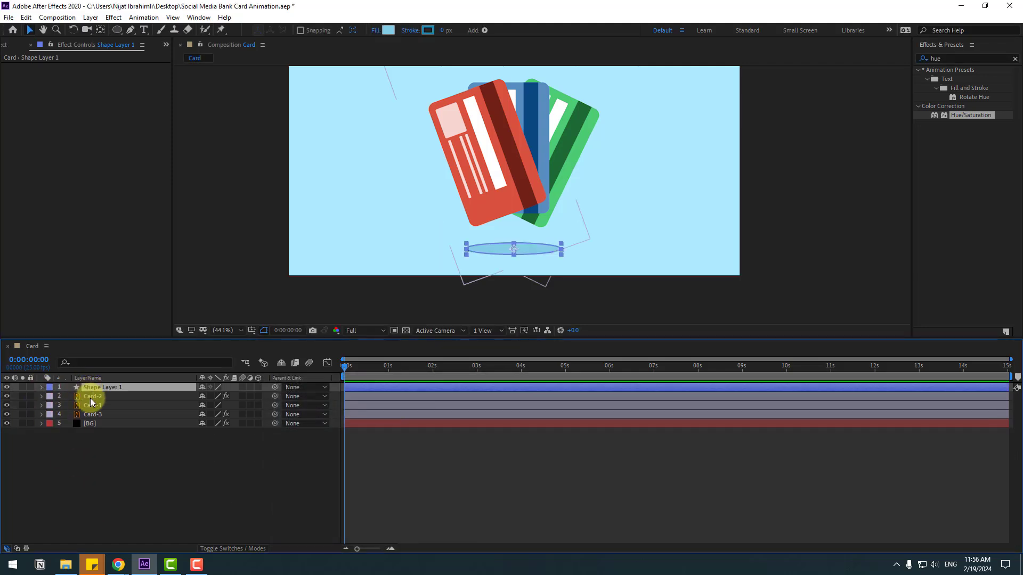
key("Return")
type("shadow")
key("Return")
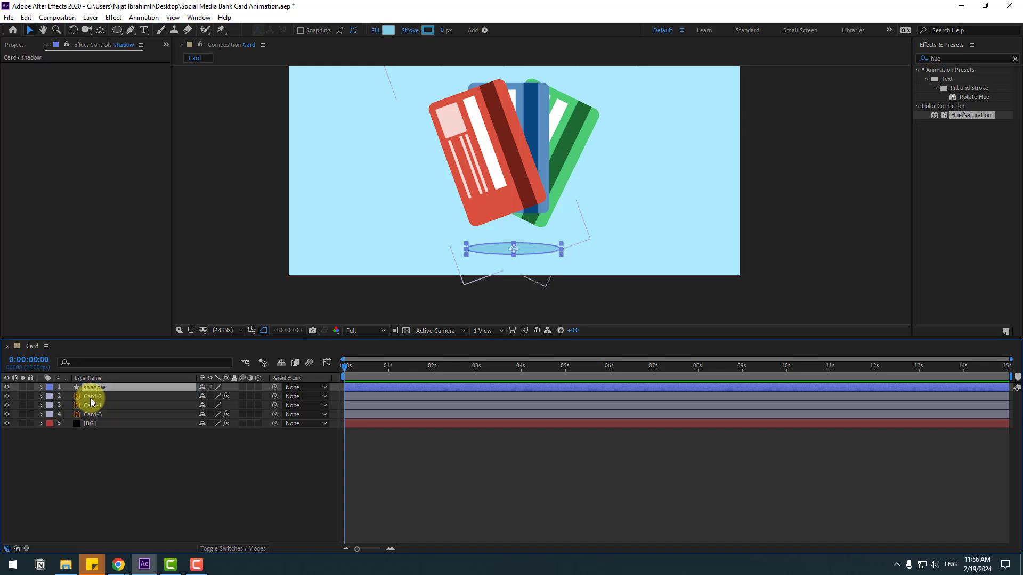
left_click_drag(89, 387, 171, 441)
left_click(498, 325)
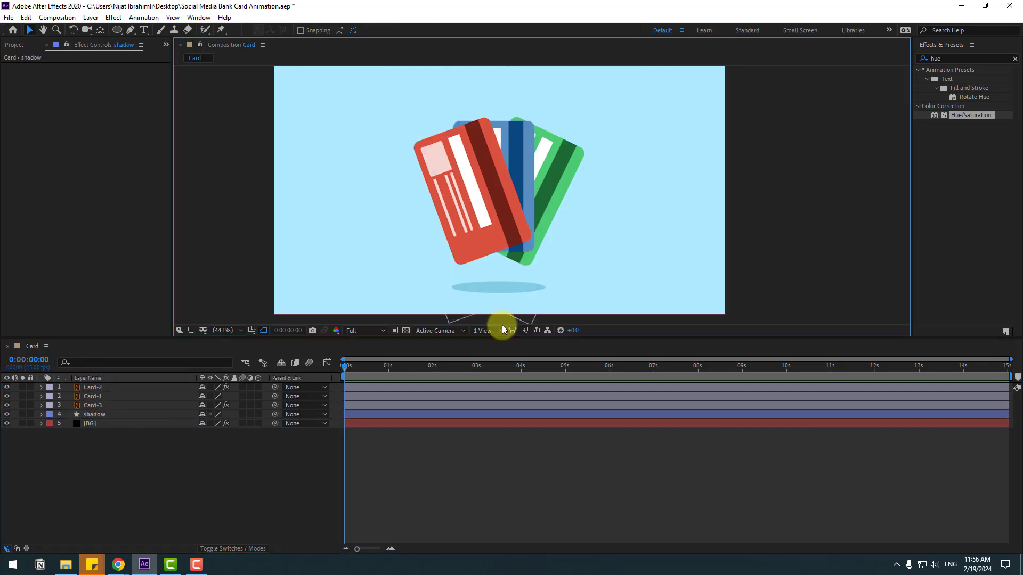
Open Animation Composer 3 and expand its Starter Presets to the Transitions - 2D Layer group.
left_click(198, 17)
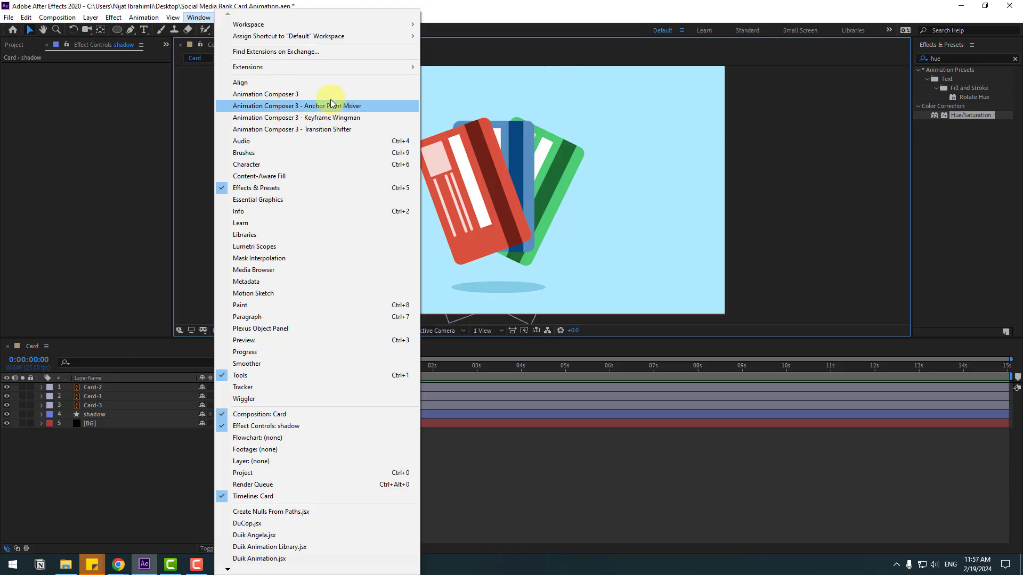
left_click(299, 100)
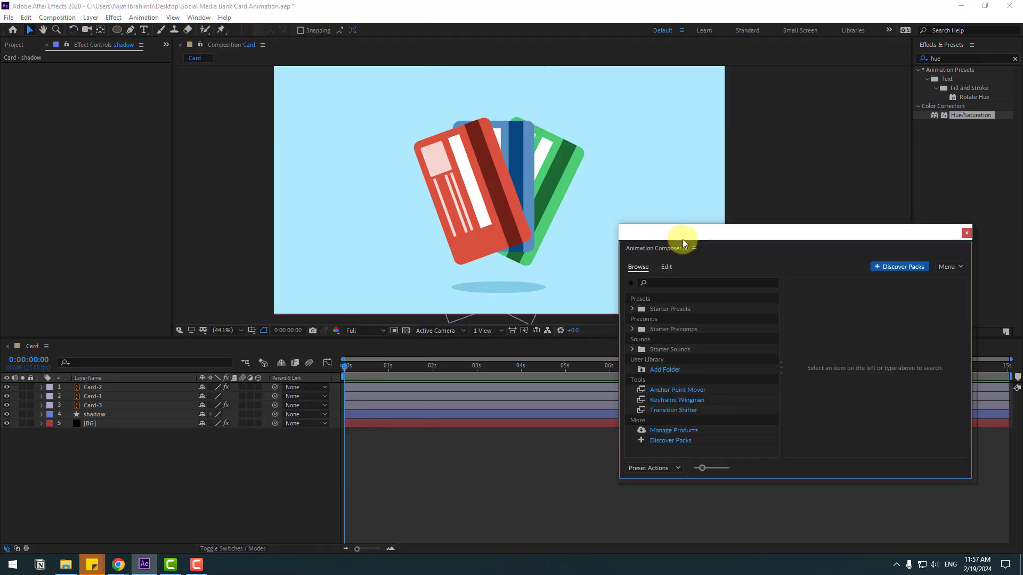
left_click_drag(681, 235, 670, 308)
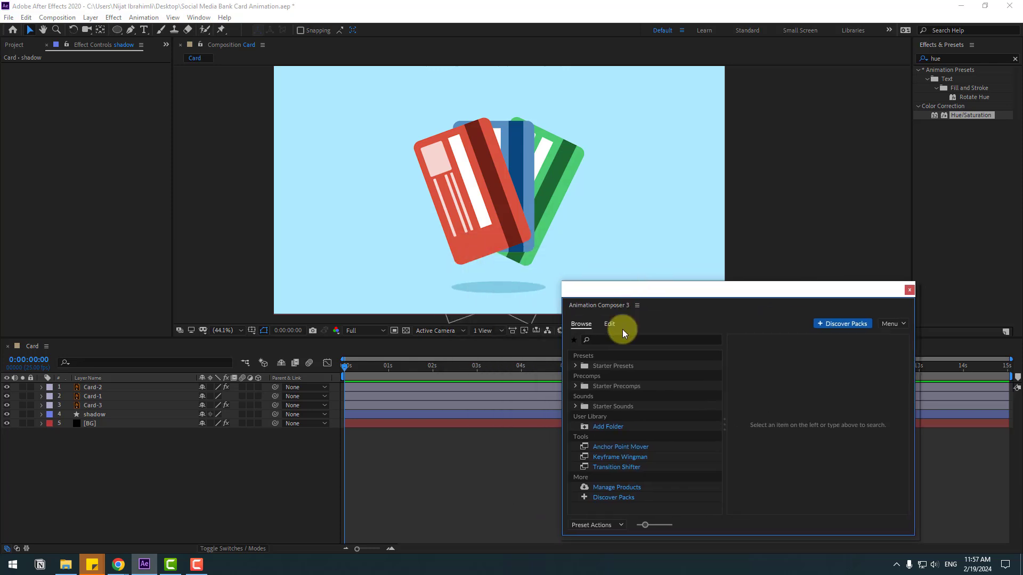
left_click(576, 366)
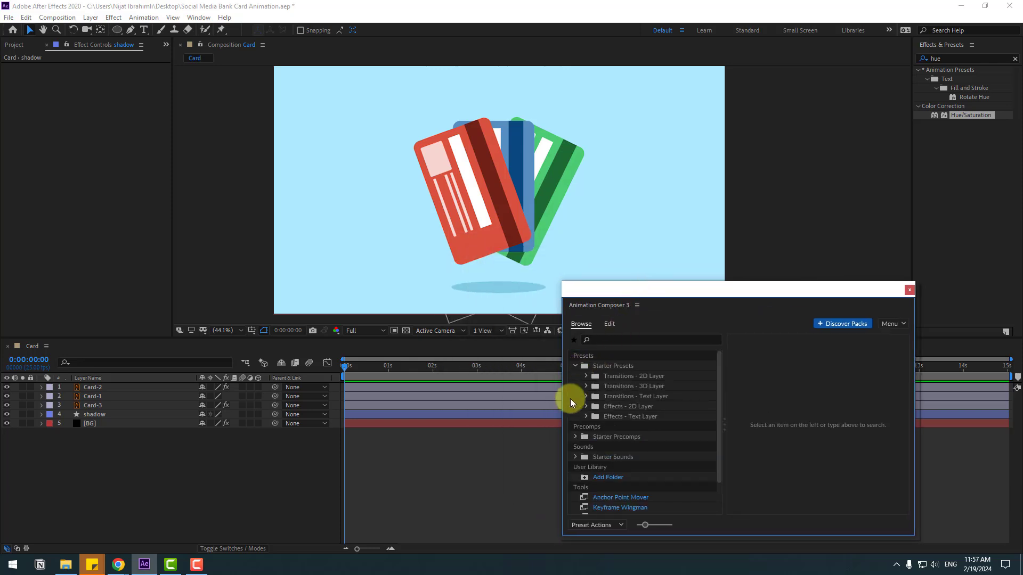
left_click(586, 377)
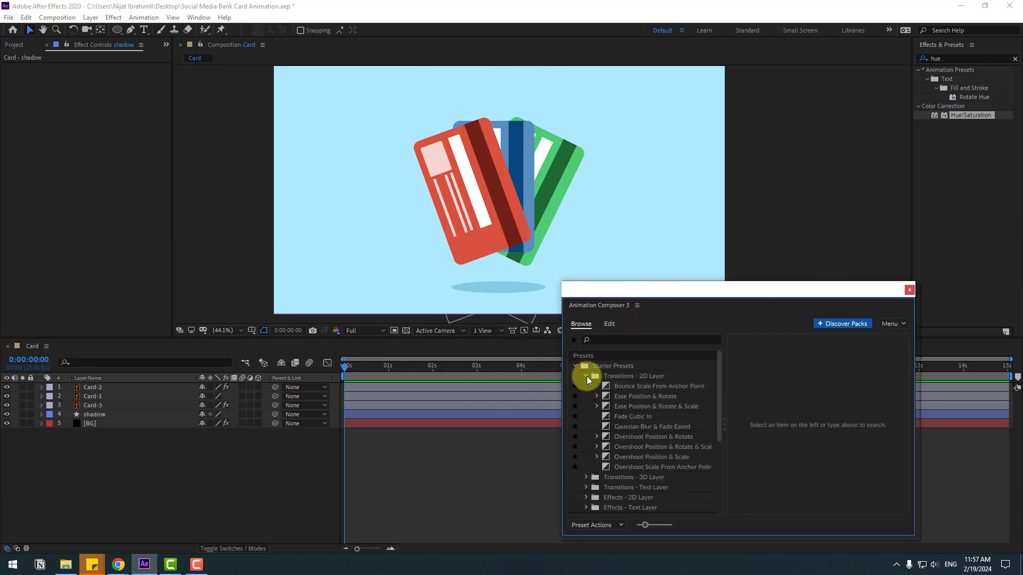
Apply the Overshoot Scale From Anchor Point preset as an In transition to Card-1, Card-2 and Card-3, and preview it.
left_click(97, 406)
left_click(94, 397, "ctrl")
left_click(97, 388, "ctrl")
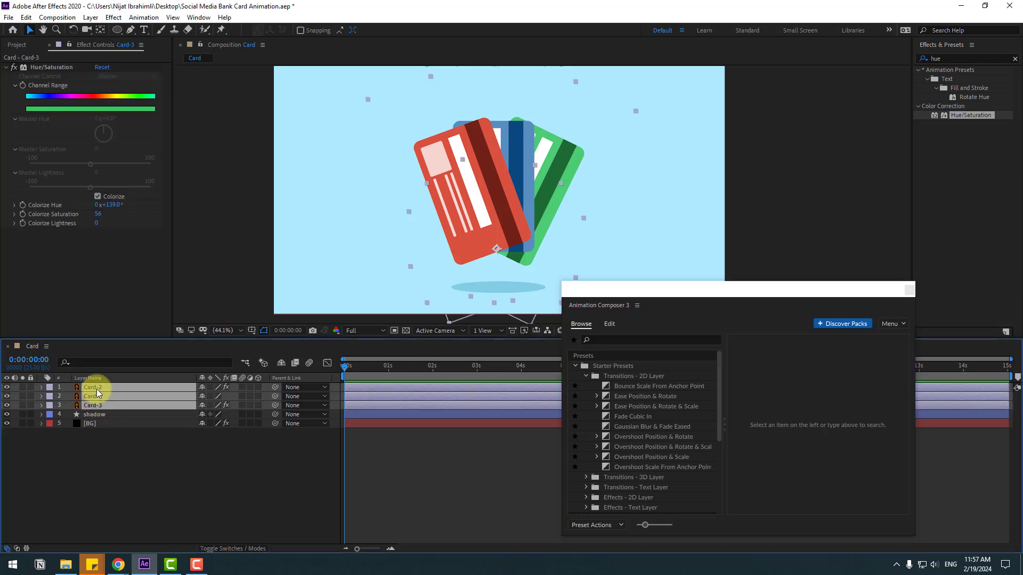
left_click(641, 469)
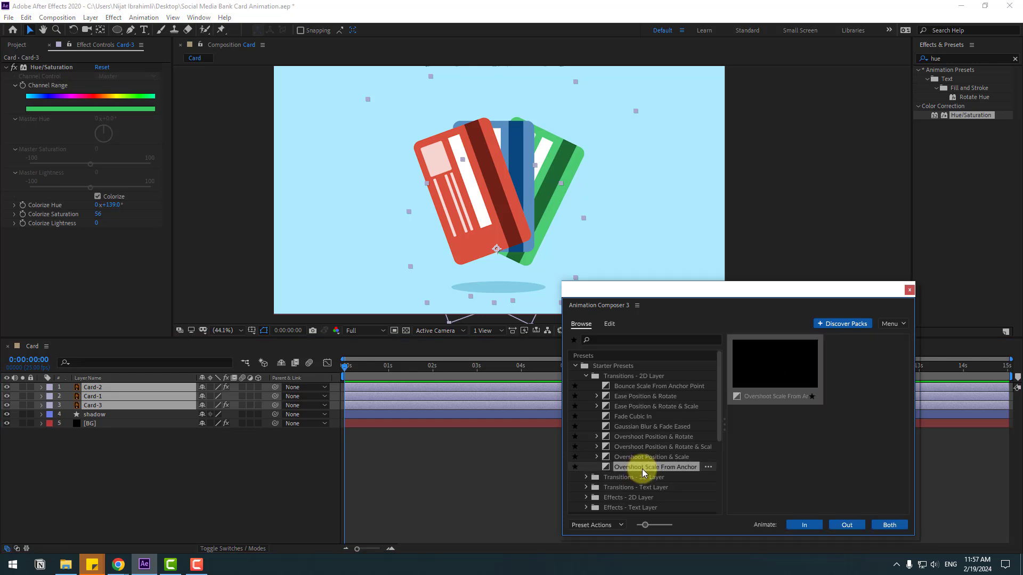
left_click(811, 526)
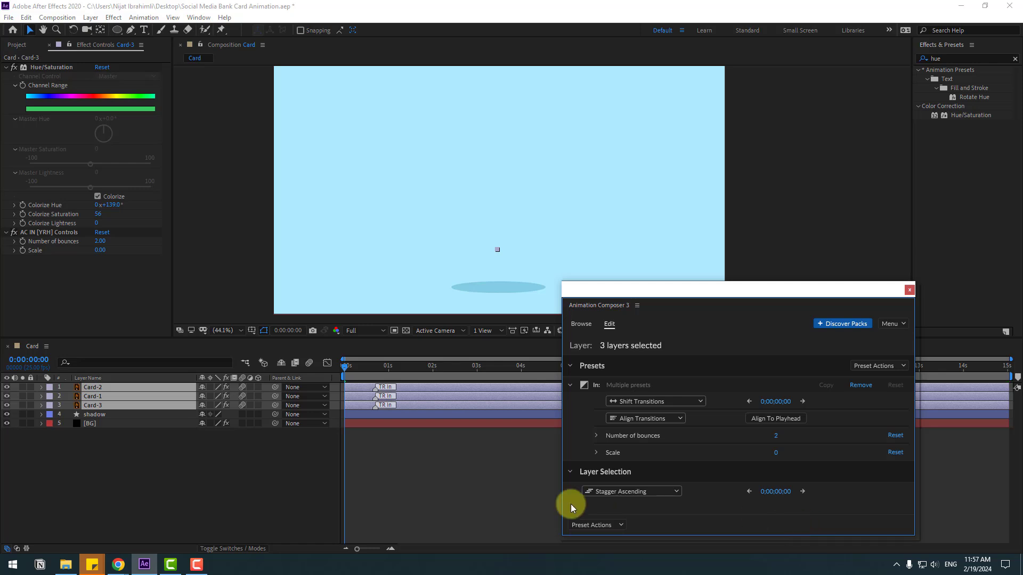
left_click(510, 488)
key("space")
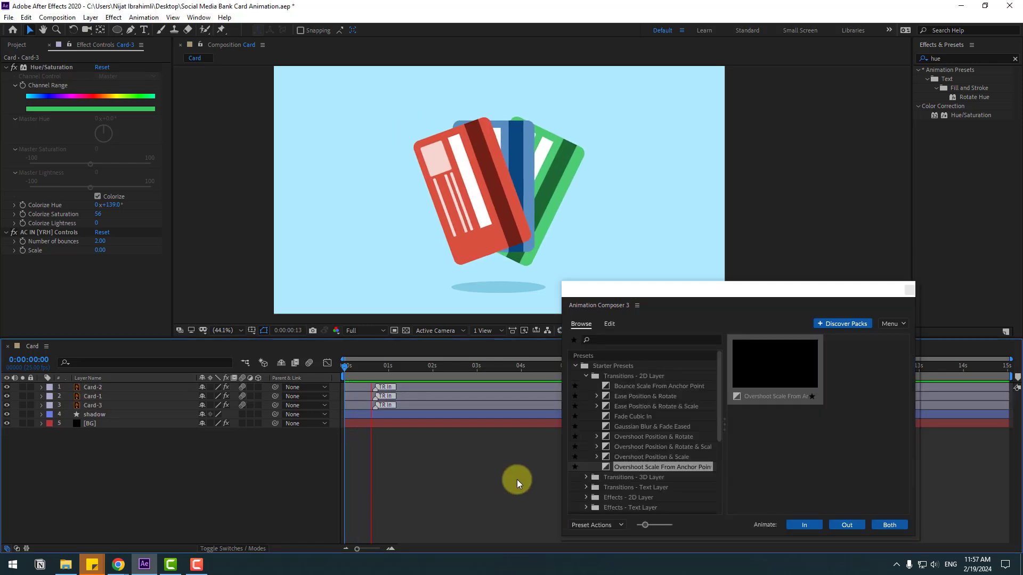
key("space")
key("space")
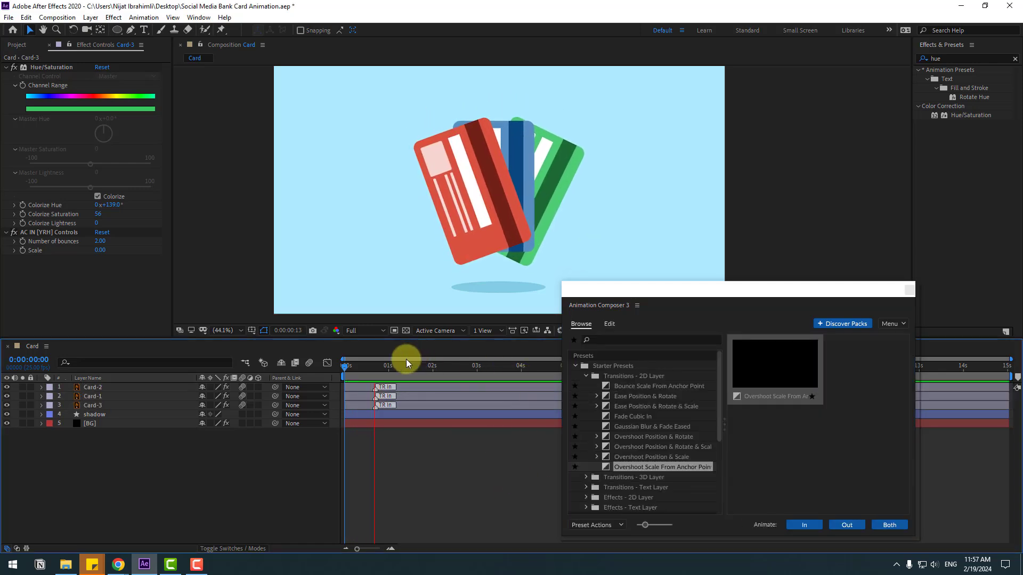
Lengthen the In transitions of all three cards by moving their TR In markers to just past 1 second.
left_click(362, 366)
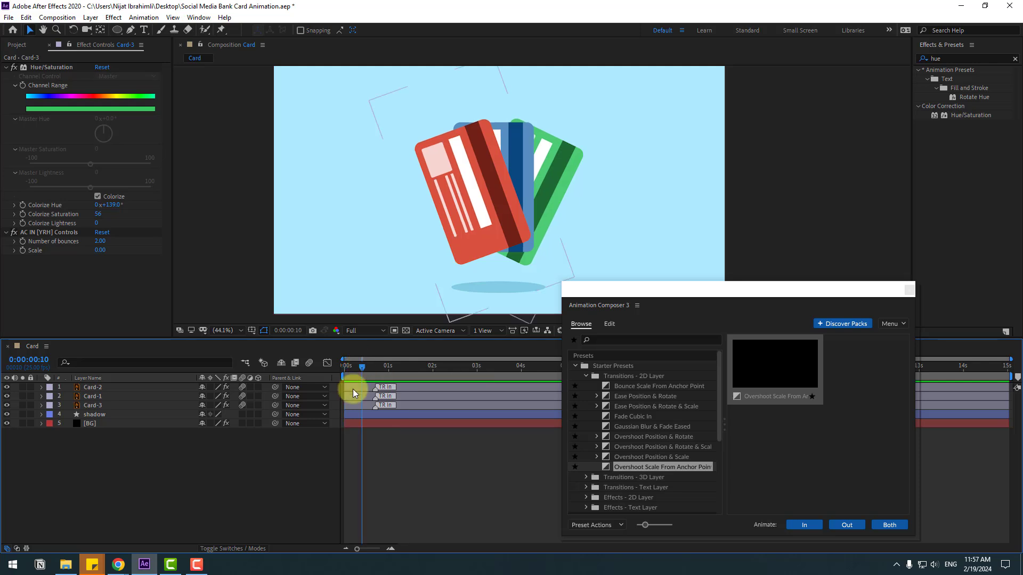
left_click(93, 406)
mouse_move(376, 407)
left_mouse_down()
mouse_move(396, 413)
mouse_move(401, 392)
left_mouse_up()
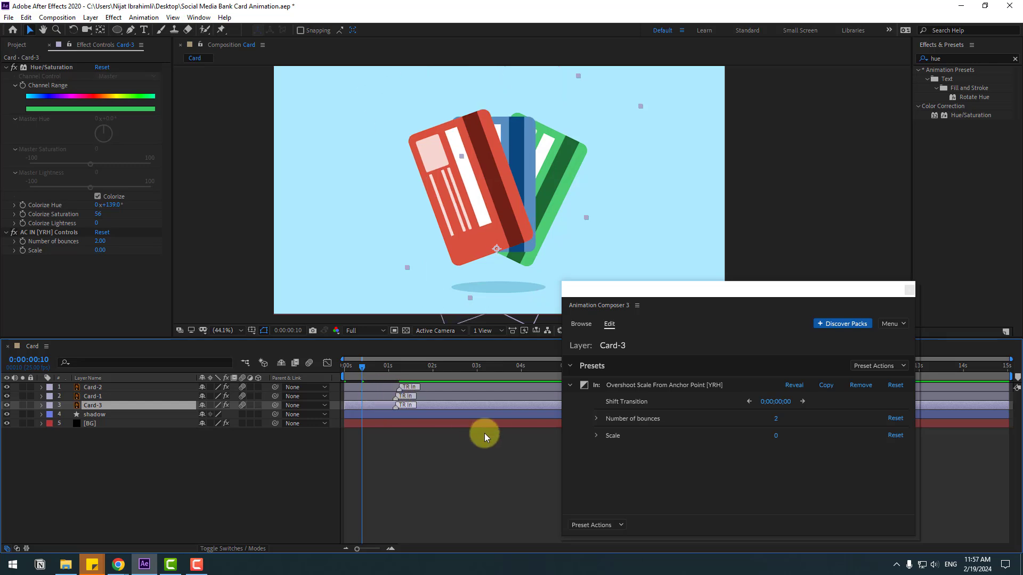
left_click(475, 437)
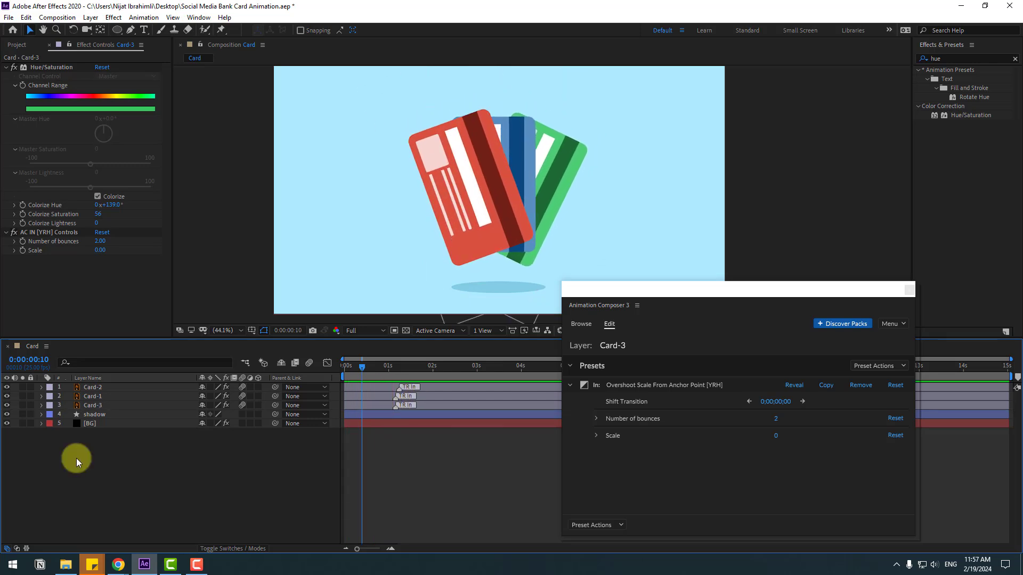
Stagger the cards in time by shifting Card-1 to start after Card-3 and Card-2 to start after Card-1, and preview.
left_click(95, 408)
left_click(6, 405)
left_click(7, 405)
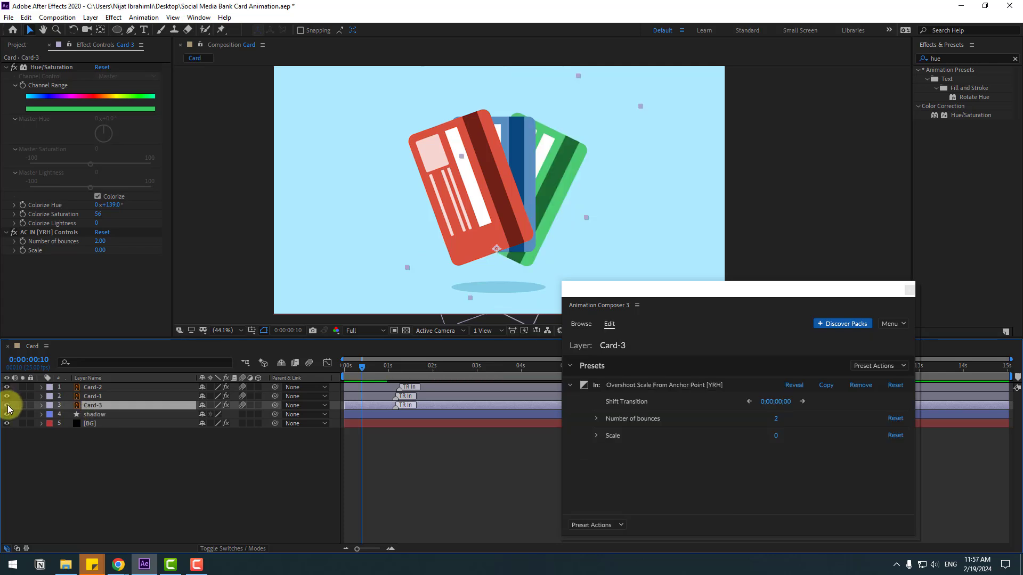
left_click(95, 396)
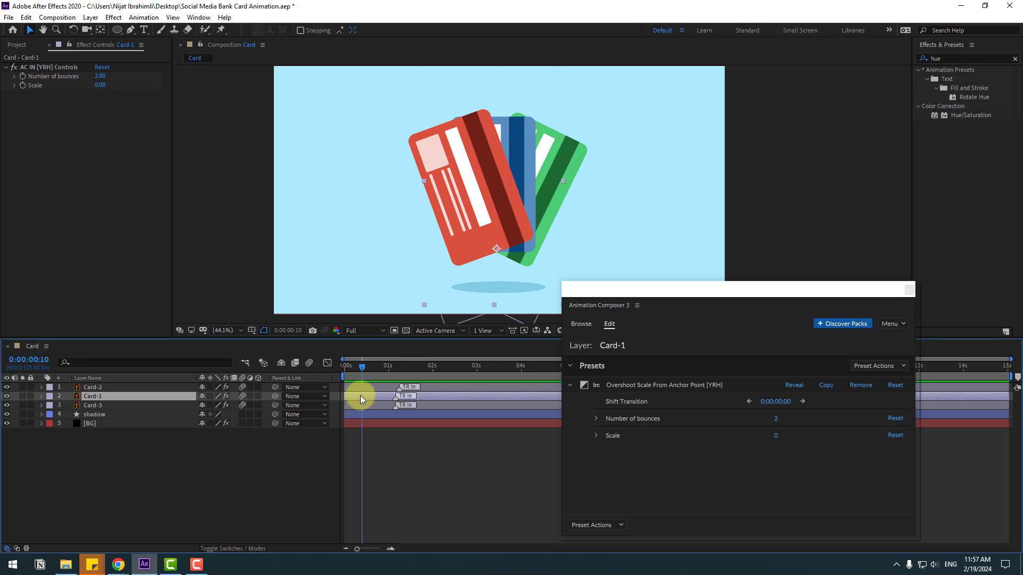
left_click_drag(360, 396, 369, 394)
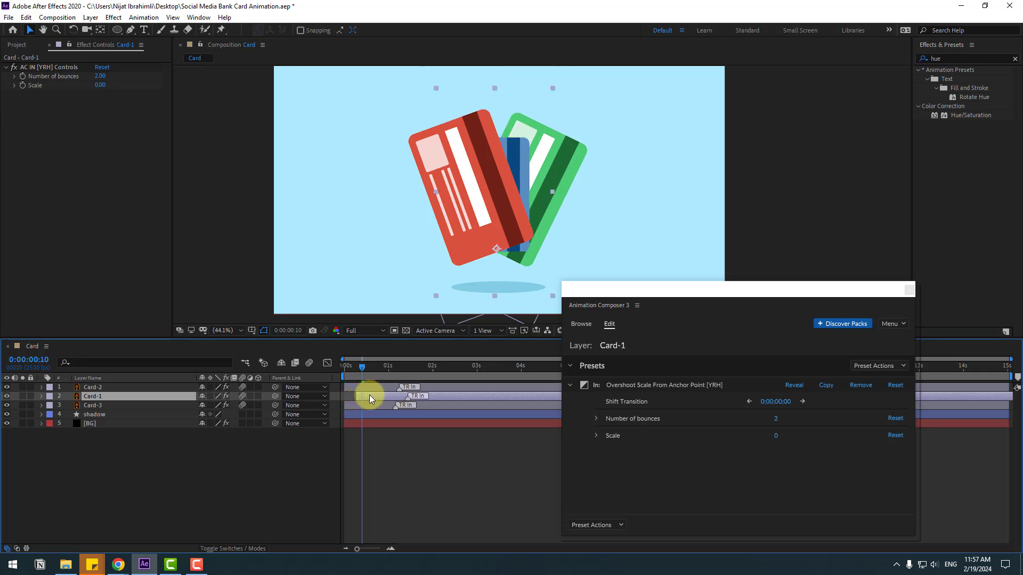
left_click(104, 387)
mouse_move(383, 389)
left_mouse_down()
mouse_move(371, 367)
mouse_move(358, 367)
left_mouse_up()
left_click(360, 367)
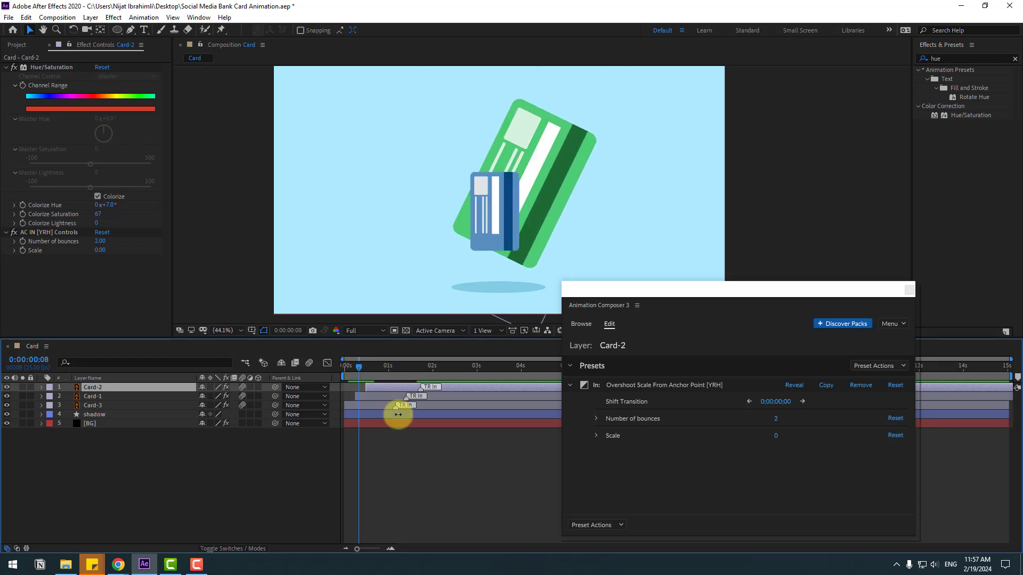
left_click(446, 472)
key("space")
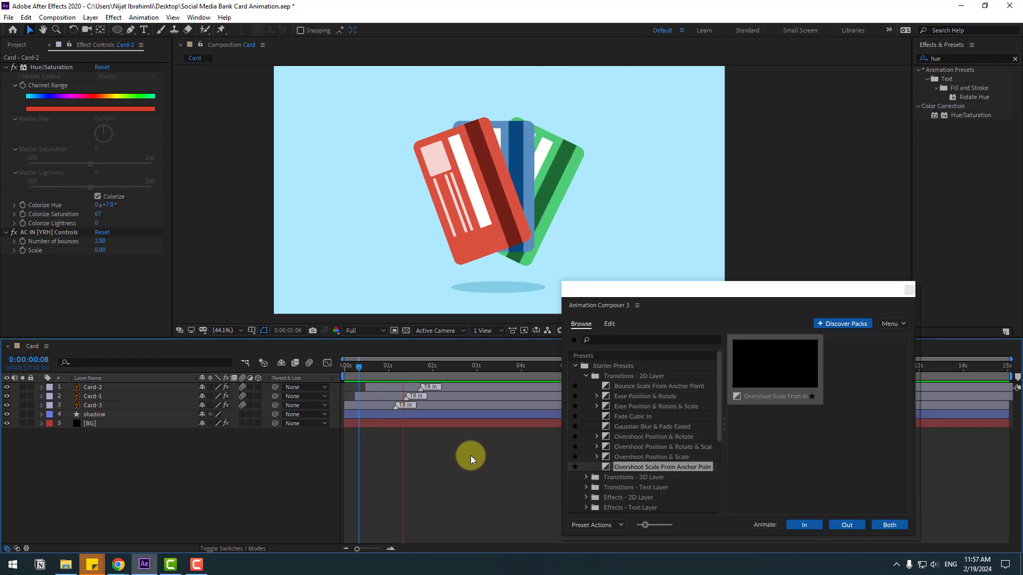
Tighten the stagger by moving Card-1 and Card-2 slightly earlier in time, and preview the animation.
left_click(372, 401)
left_click_drag(374, 398, 367, 398)
left_click_drag(376, 388, 365, 388)
key("space")
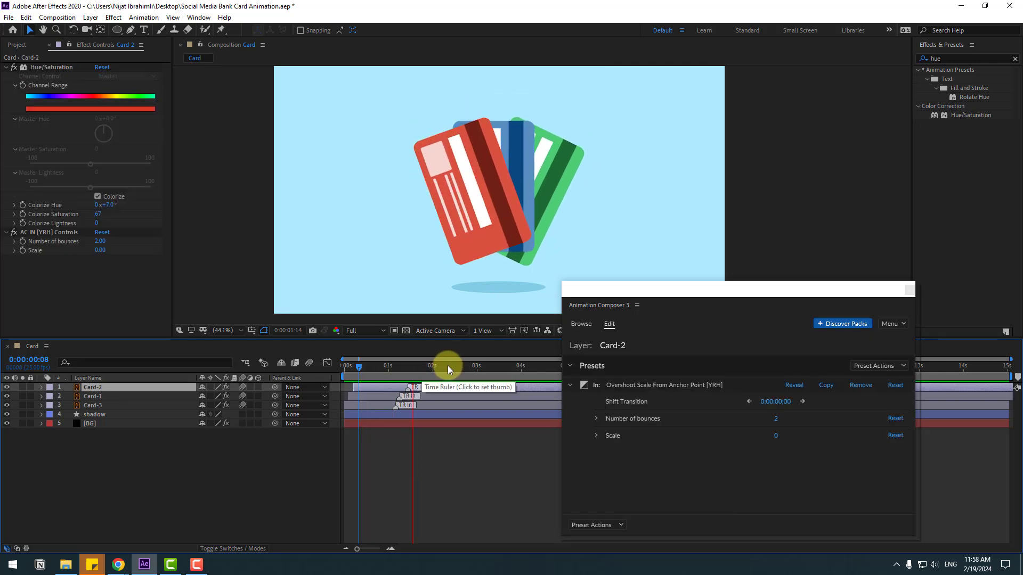
Open the 2D Layer Transformations presets under Effects - 2D Layer in Animation Composer and bring the Cosine Rotate preview into view.
left_click_drag(404, 368, 452, 367)
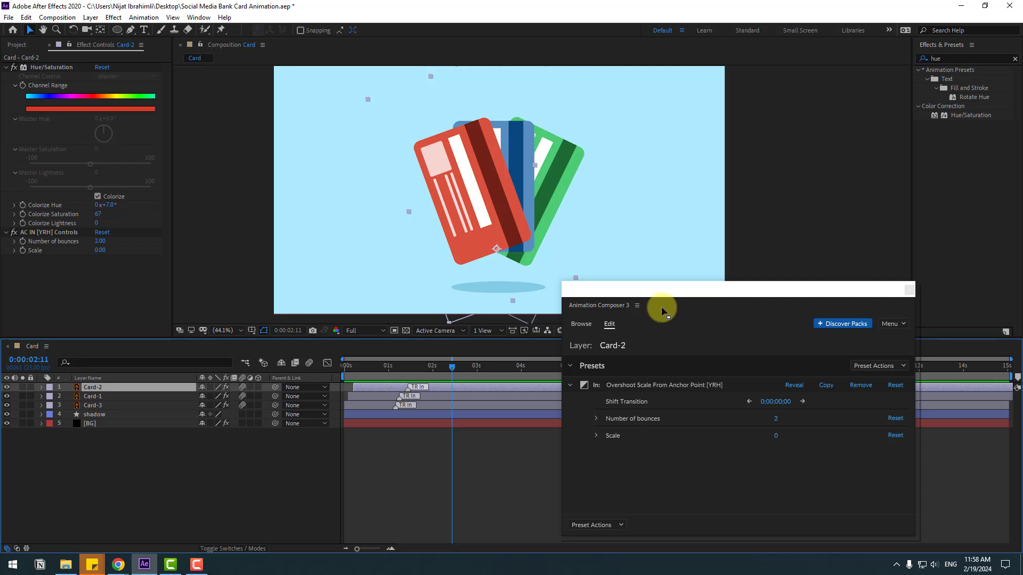
left_click(581, 325)
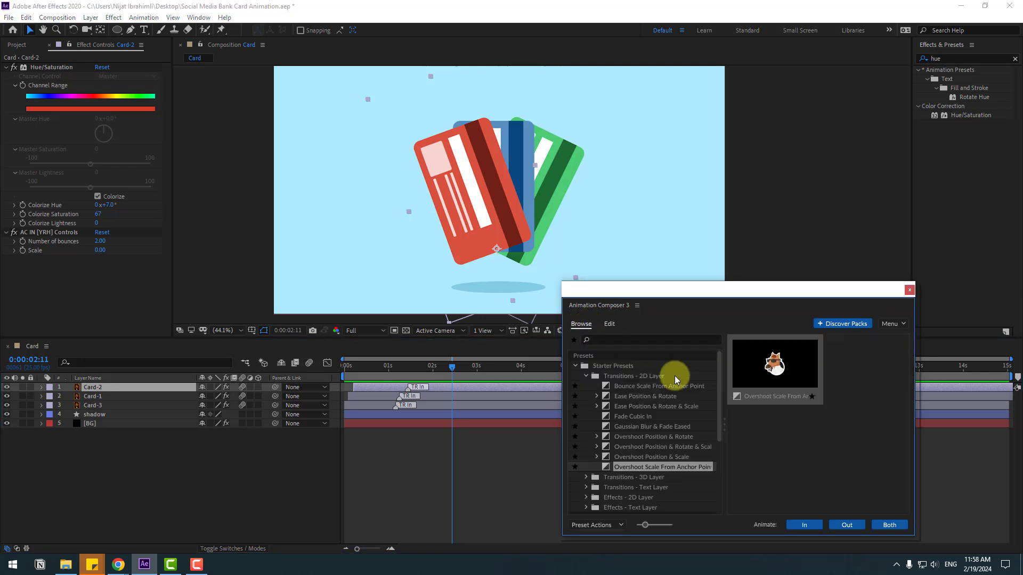
left_click(586, 377)
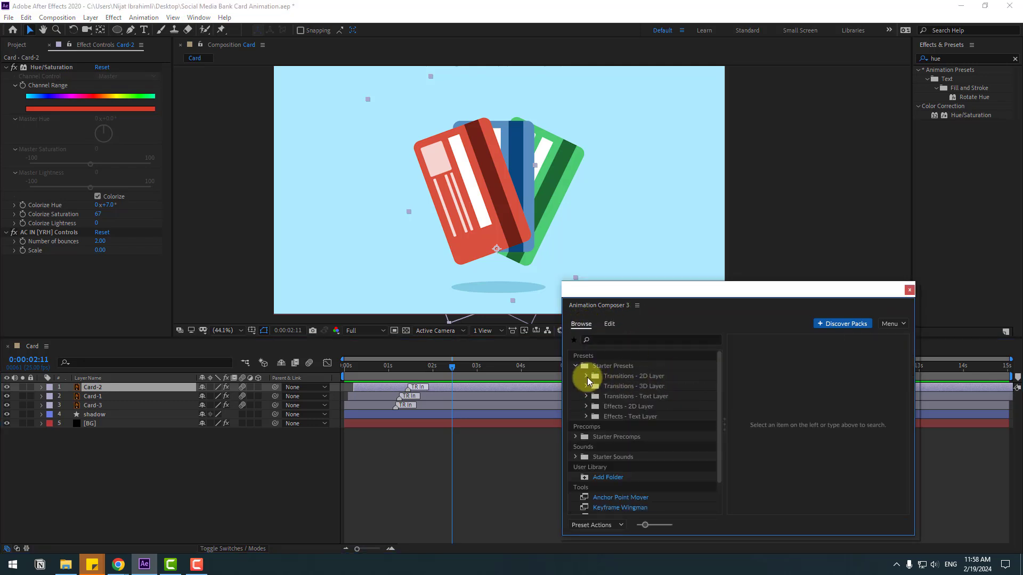
left_click(626, 408)
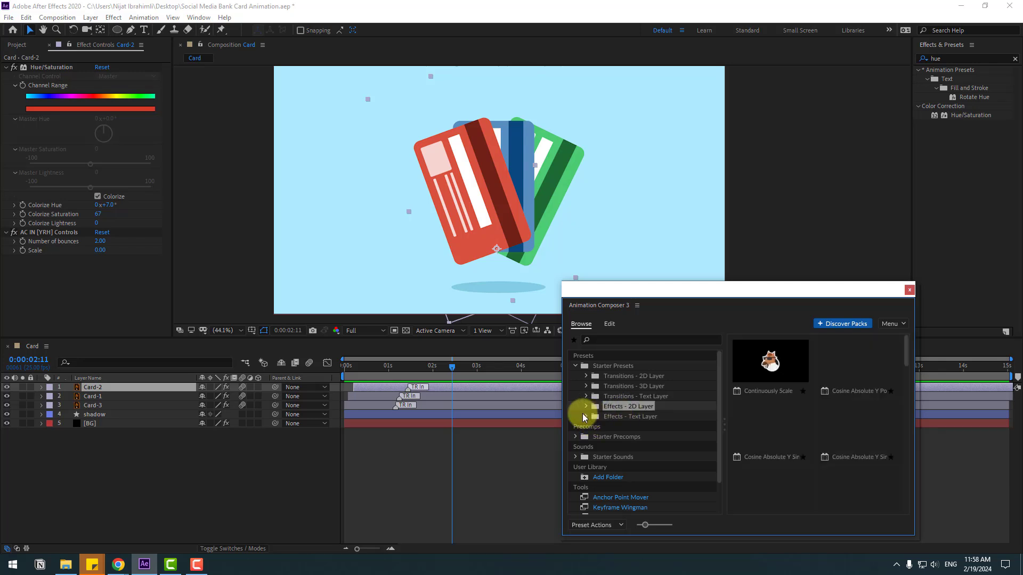
left_click(586, 406)
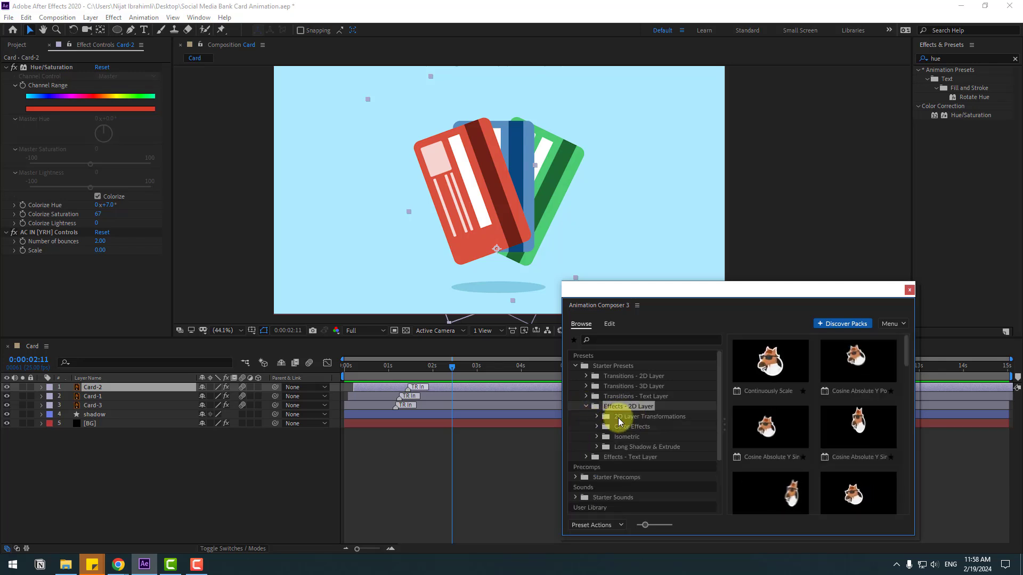
left_click(618, 417)
left_click(596, 417)
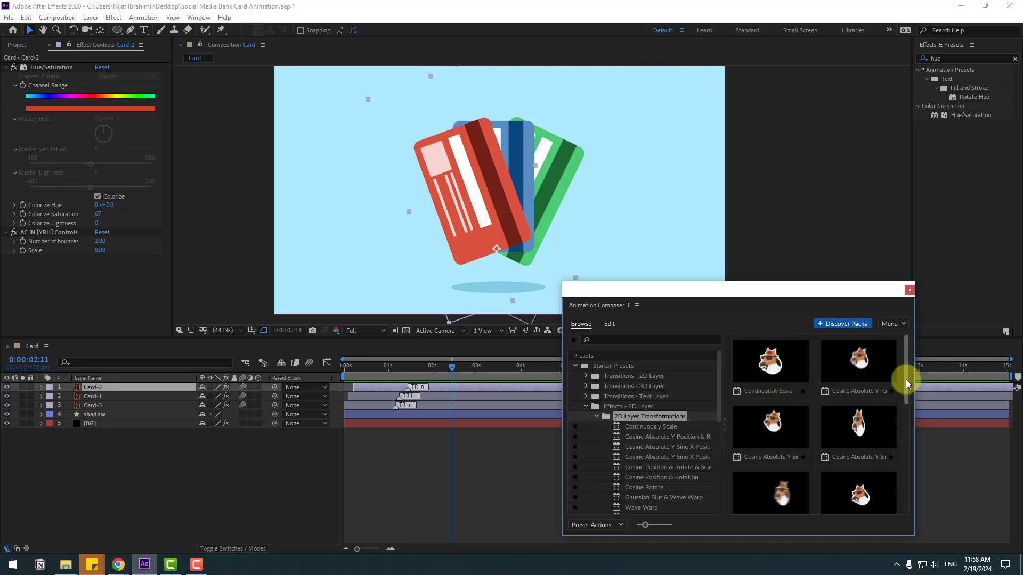
left_click_drag(905, 379, 906, 436)
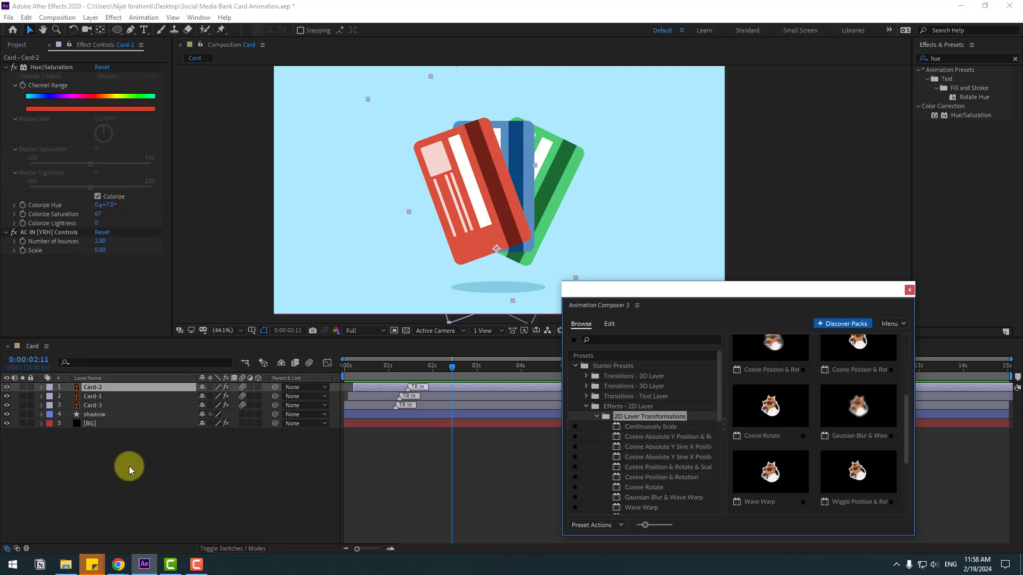
Apply the Cosine Rotate effect preset to Card-1, Card-2 and Card-3 together.
left_click(95, 407)
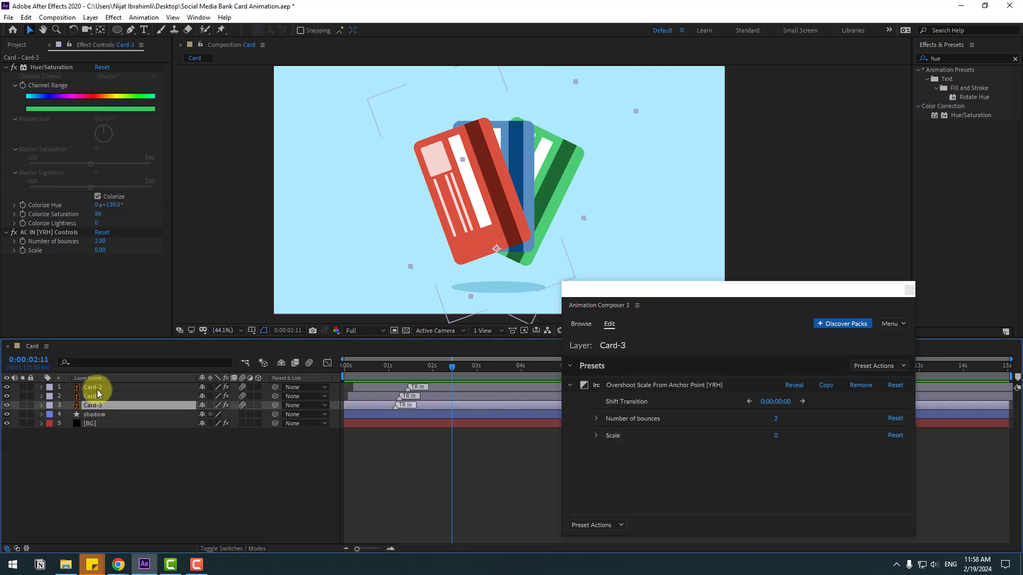
left_click(98, 390, "shift")
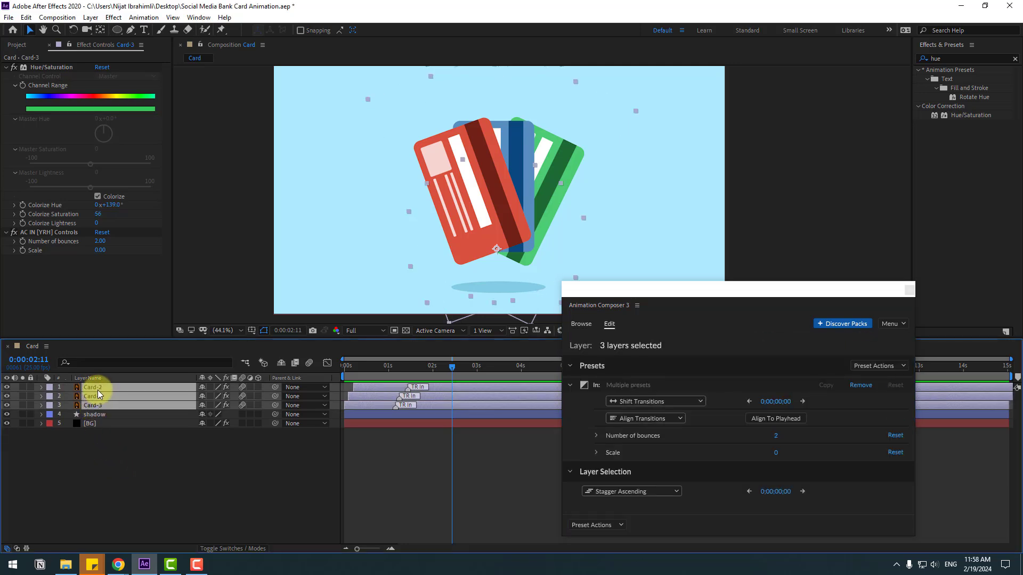
left_click(579, 326)
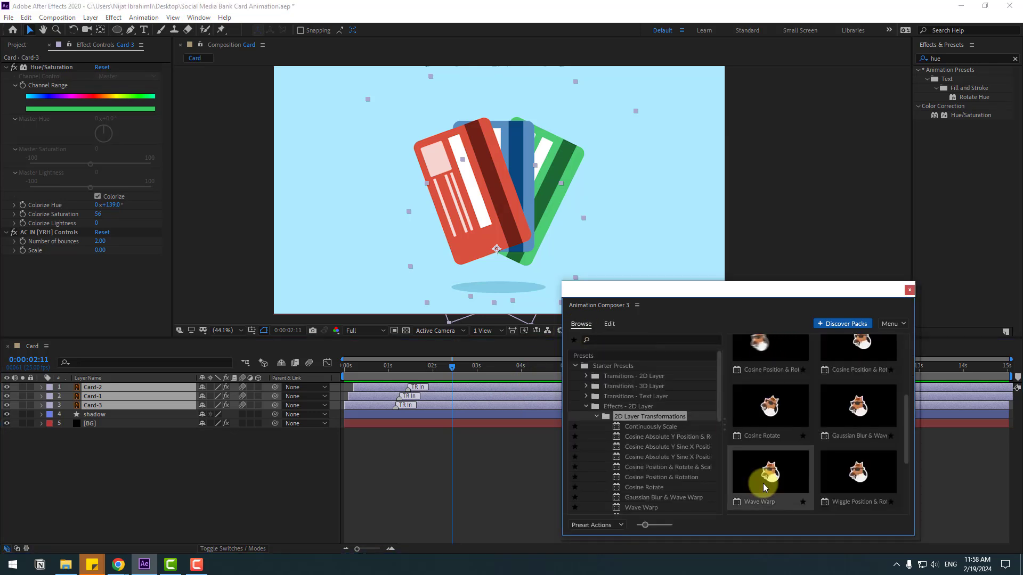
left_click(763, 400)
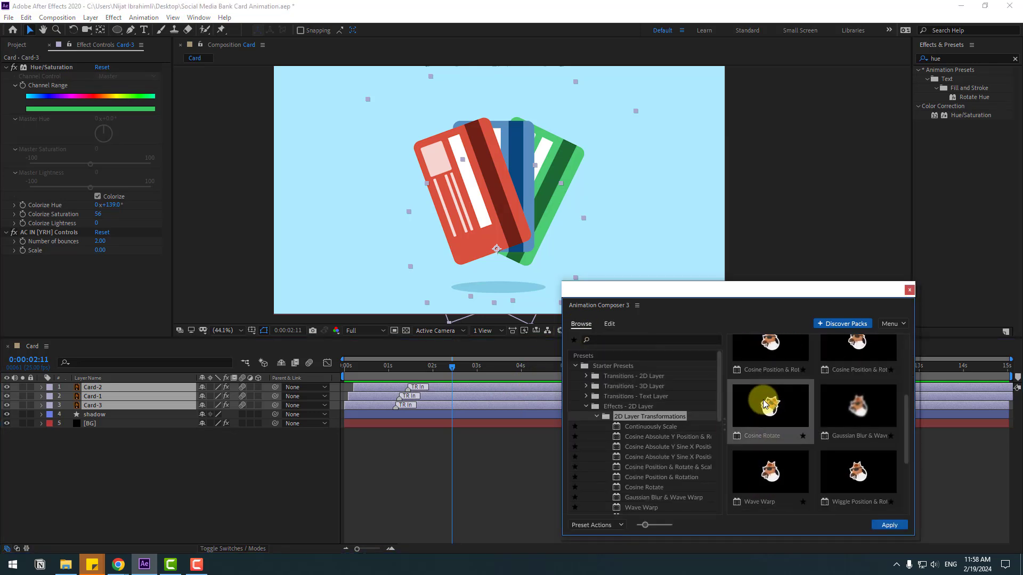
left_click(888, 526)
key("ctrl+z")
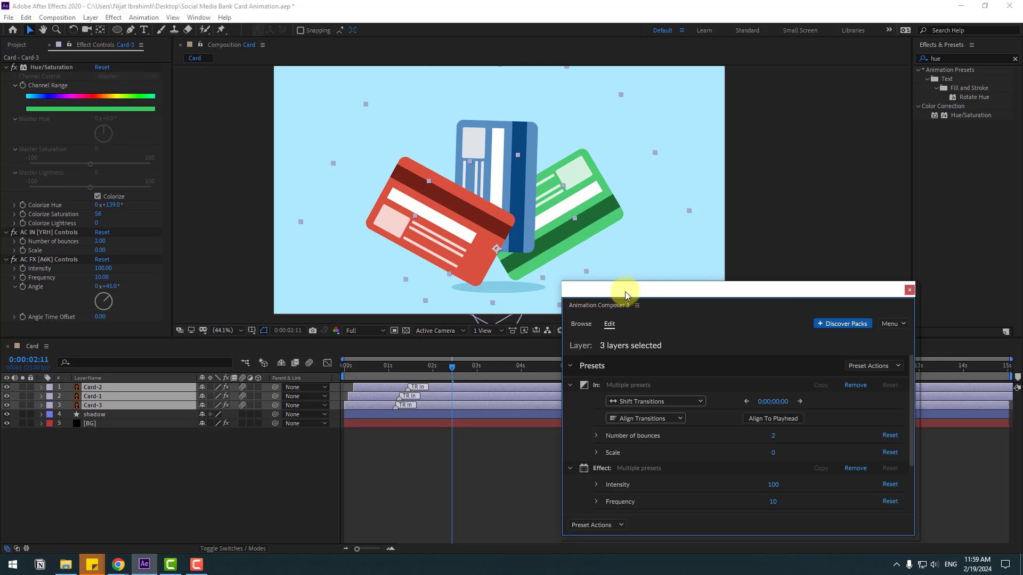
Set the In transition's number of bounces to 1 for all three cards and preview the animation.
left_click_drag(626, 295, 663, 309)
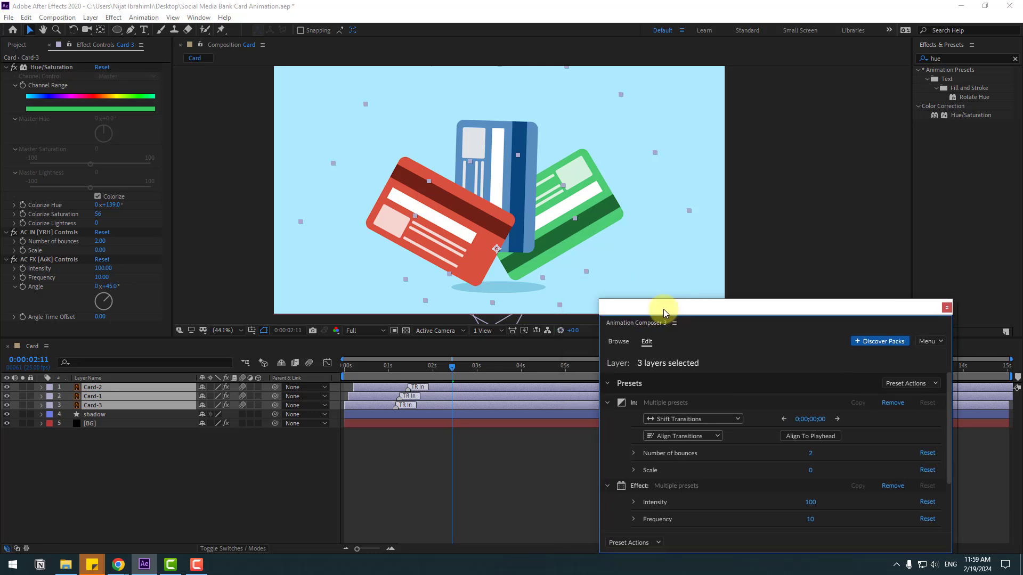
left_click(811, 457)
type("1")
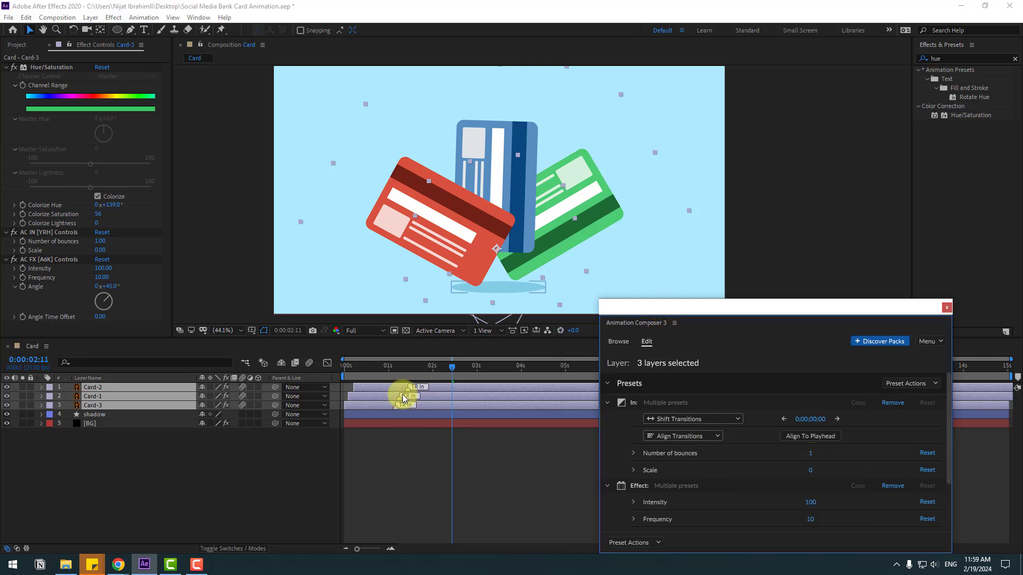
left_click(384, 366)
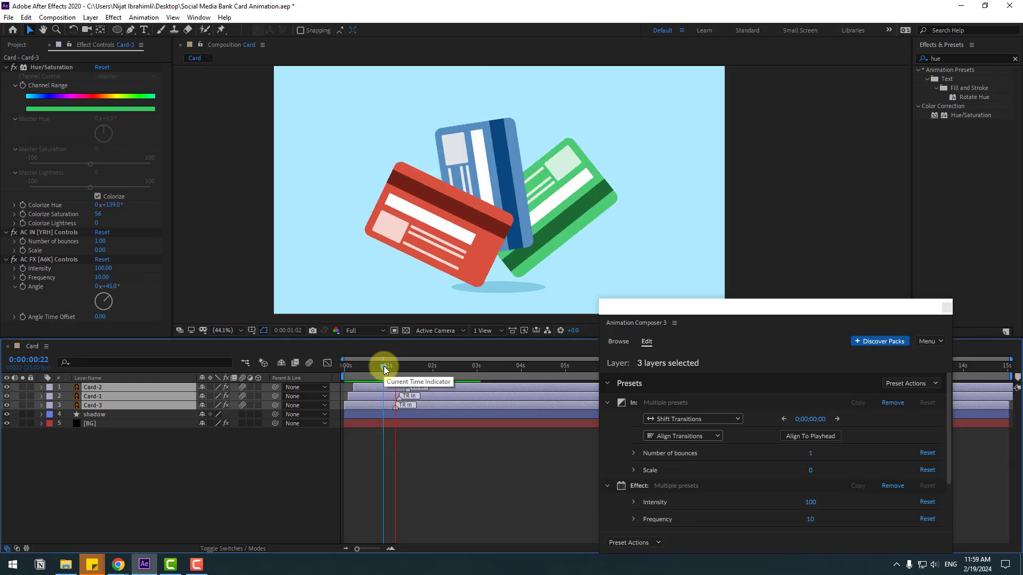
left_click(458, 368)
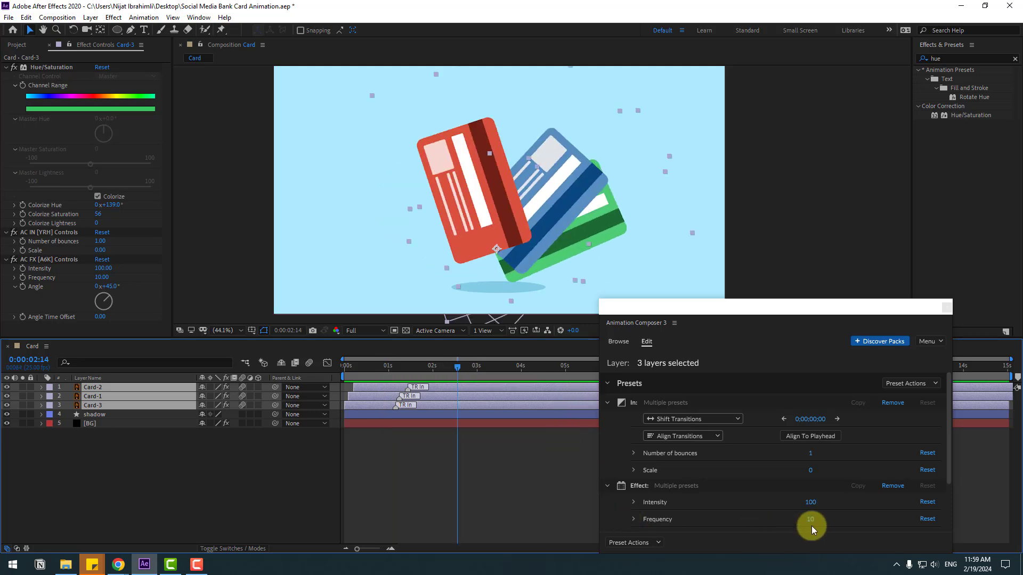
Set the Cosine Rotate effect's intensity to 10 for all three cards and preview the motion.
left_click(810, 502)
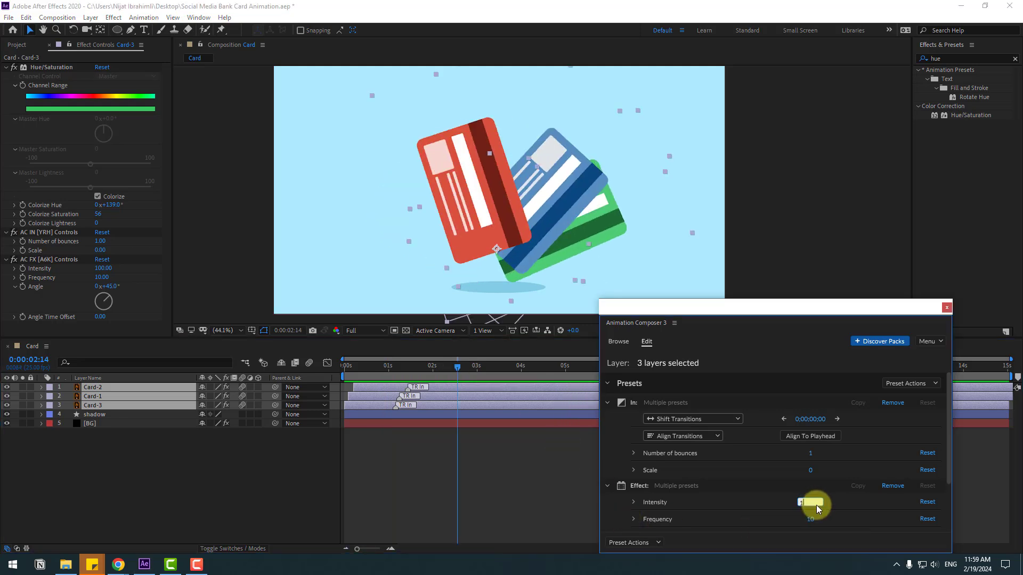
type("10")
key("Return")
key("space")
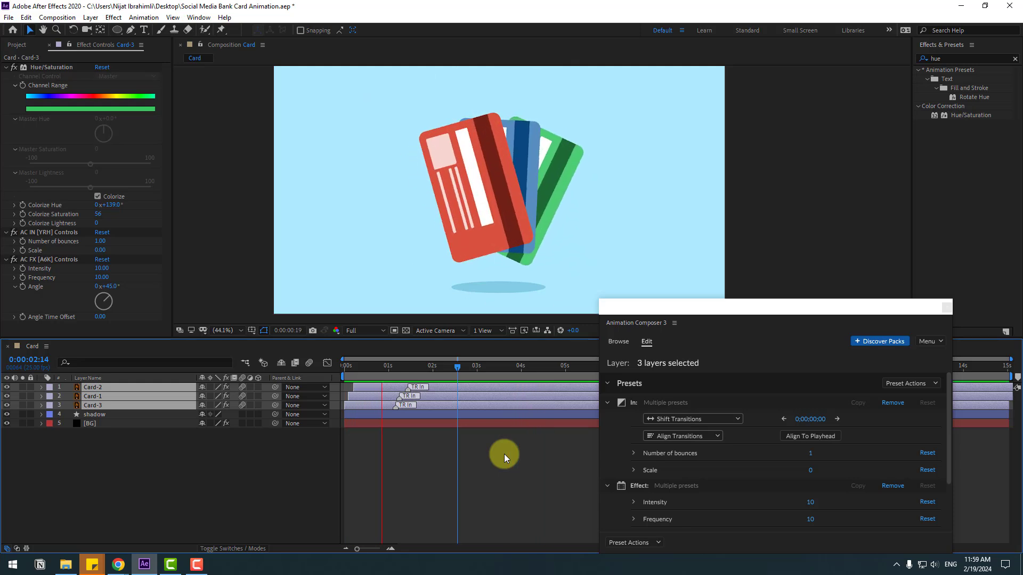
key("space")
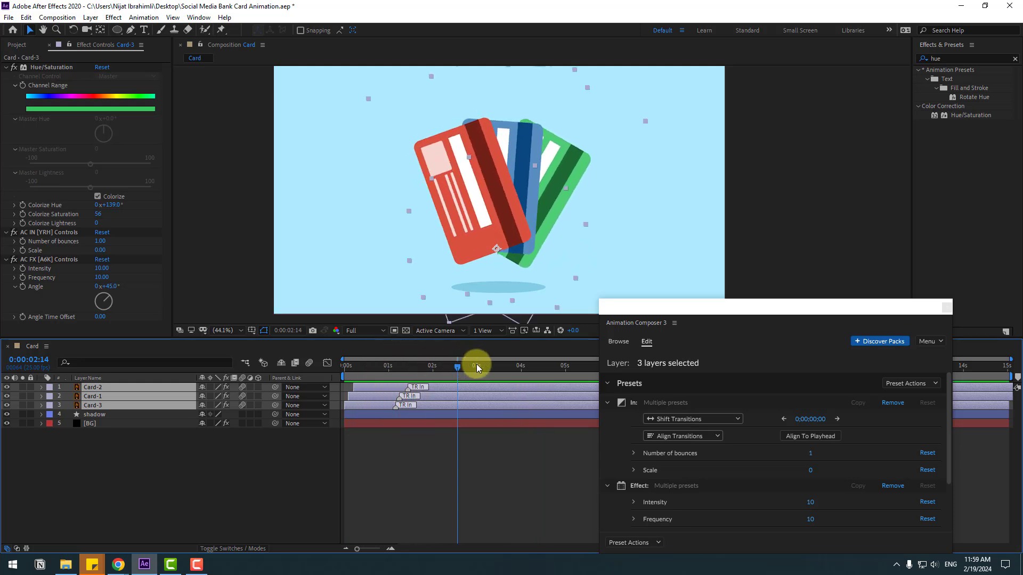
Keyframe the shadow layer's Scale to grow from 0% at the first frame to 100% at about 15 frames.
left_click_drag(476, 365, 489, 366)
left_click(183, 461)
left_click(111, 415)
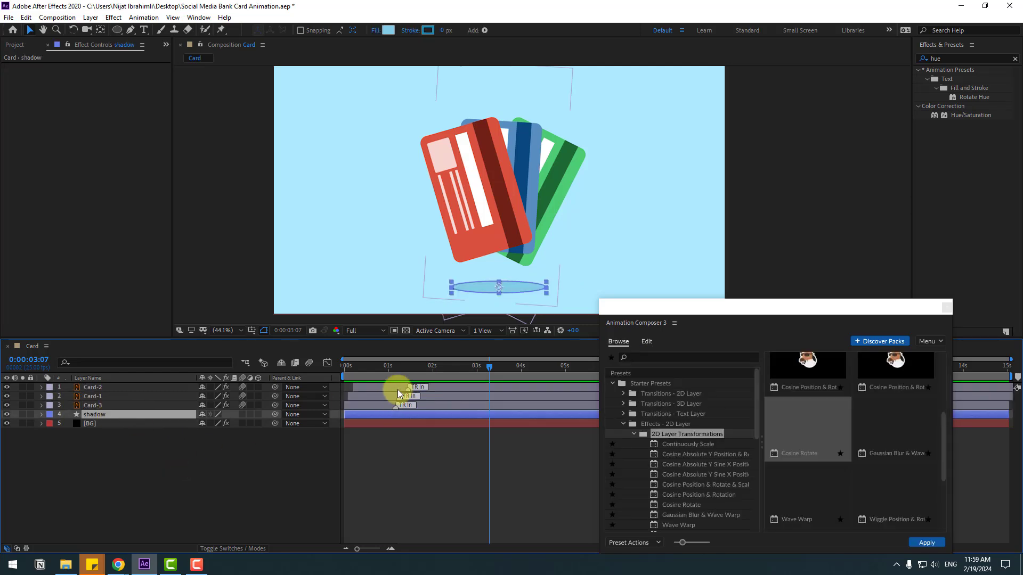
left_click_drag(373, 368, 309, 375)
key("s")
left_click(68, 424)
left_click(215, 424)
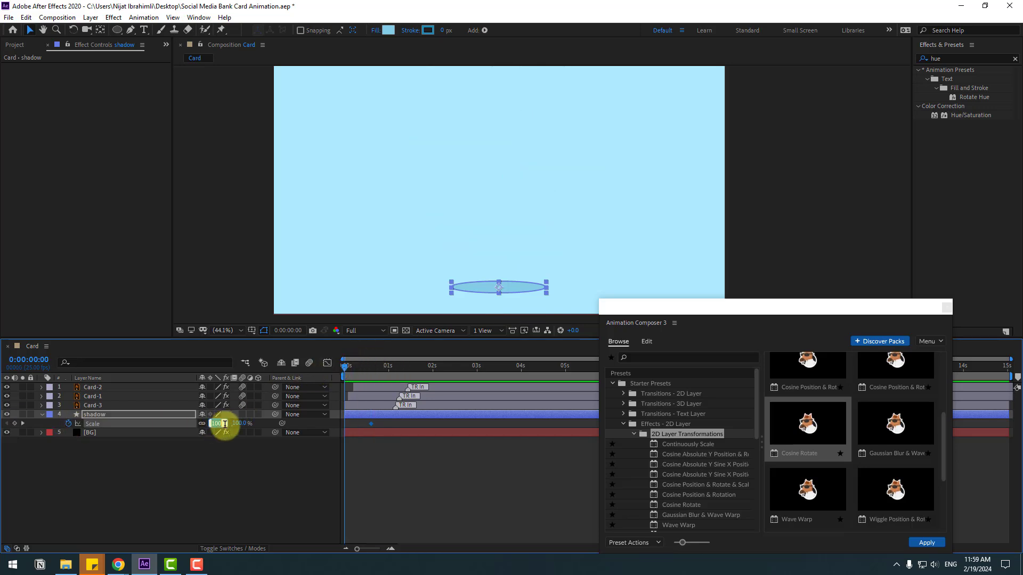
type("0")
left_click(218, 459)
Apply Easy Ease to both Scale keyframes of the shadow layer and preview the animation.
left_click_drag(377, 424, 337, 427)
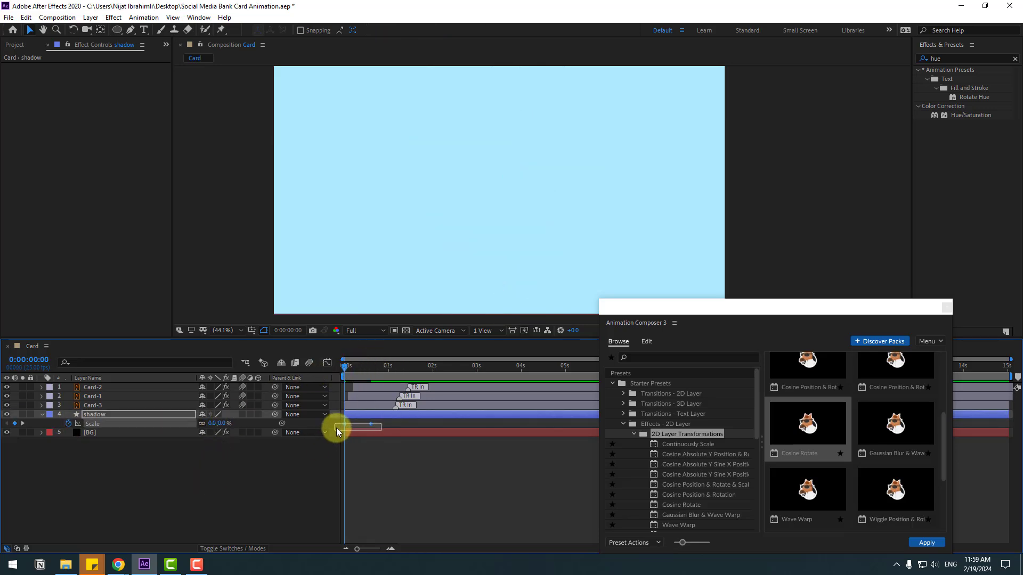
right_click(344, 424)
mouse_move(405, 416)
left_click(503, 451)
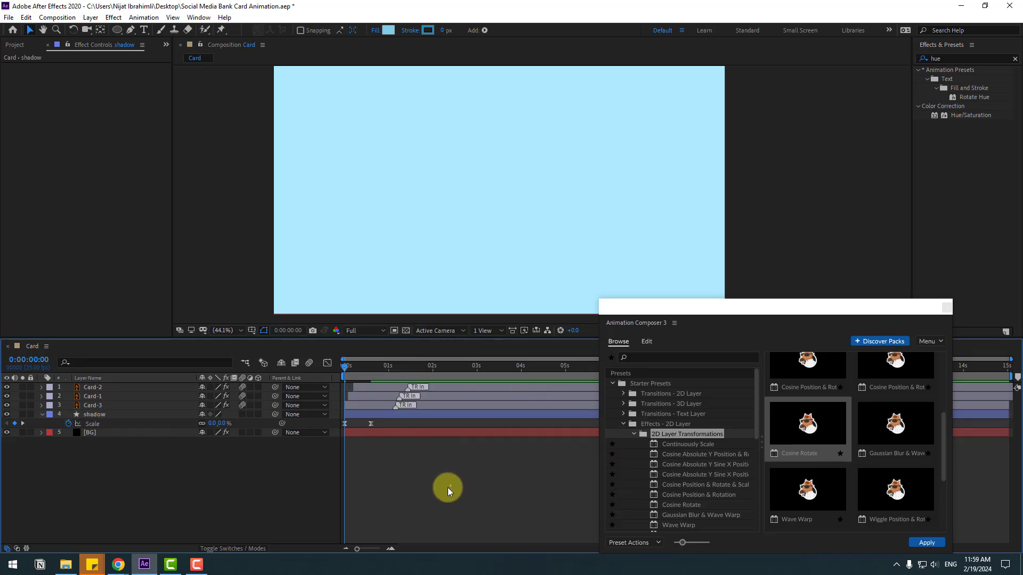
key("space")
key("space")
key("space")
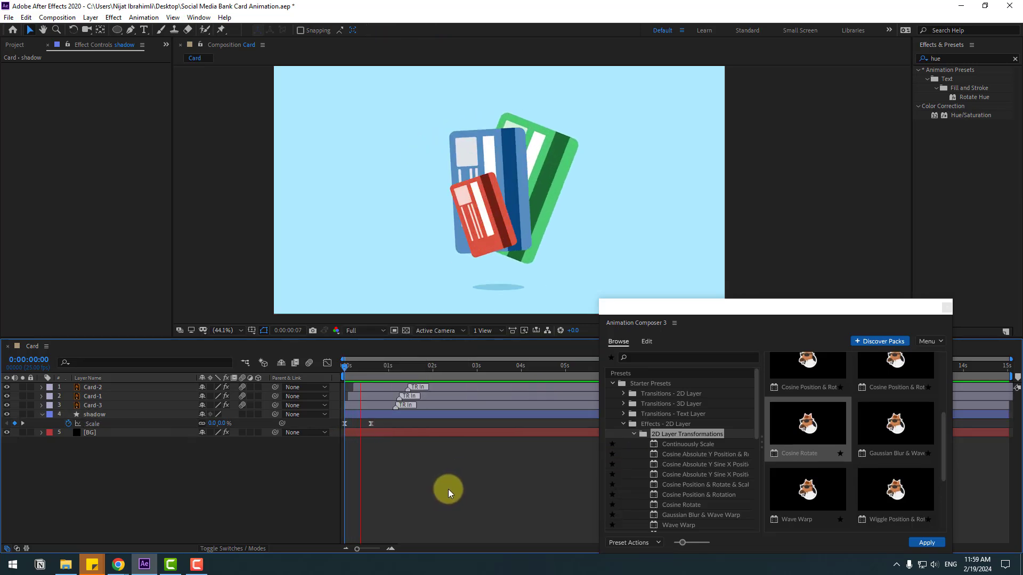
key("space")
Move the shadow's second Scale keyframe earlier, to about 10 frames, and preview the animation.
left_click(372, 424)
left_click_drag(372, 424, 363, 424)
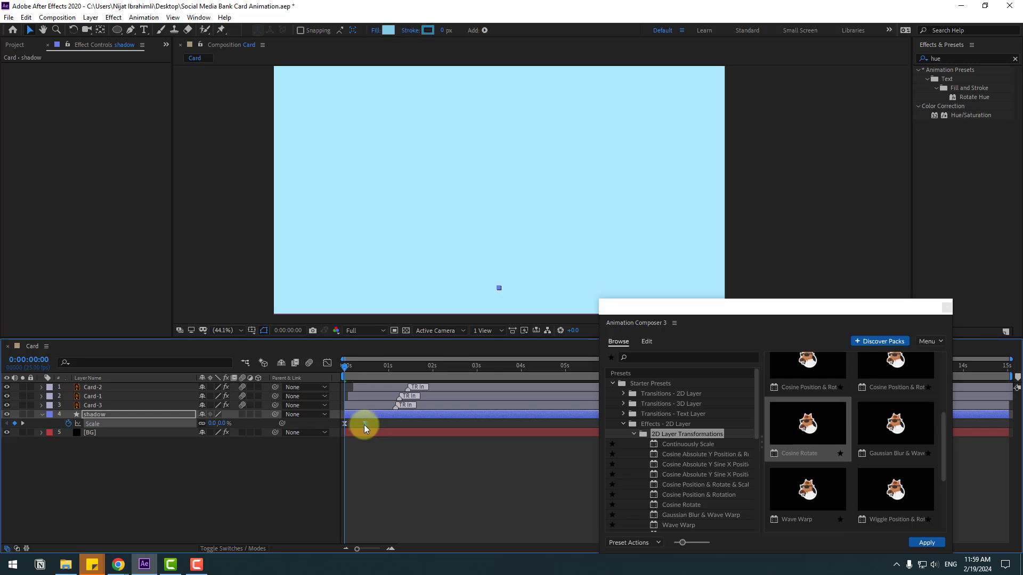
left_click(380, 465)
key("space")
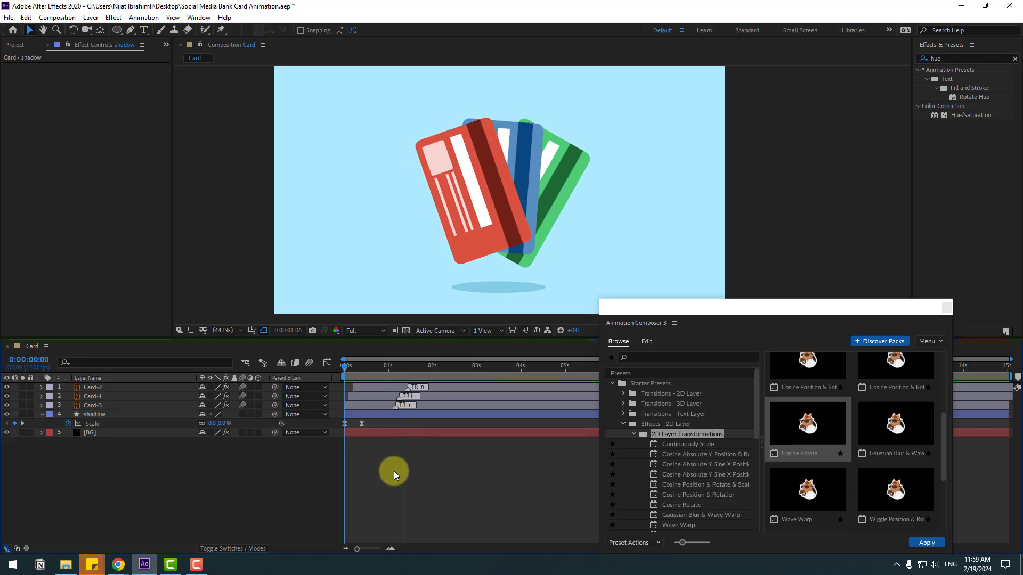